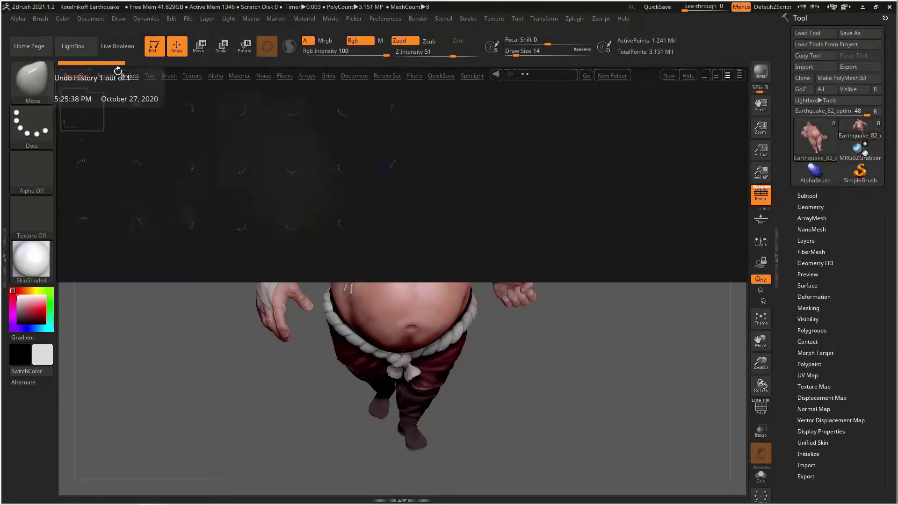
Step: Make the Kimono the active subtool and isolate it from the rest of the character
{"action": "left_click", "coordinate": [129, 75]}
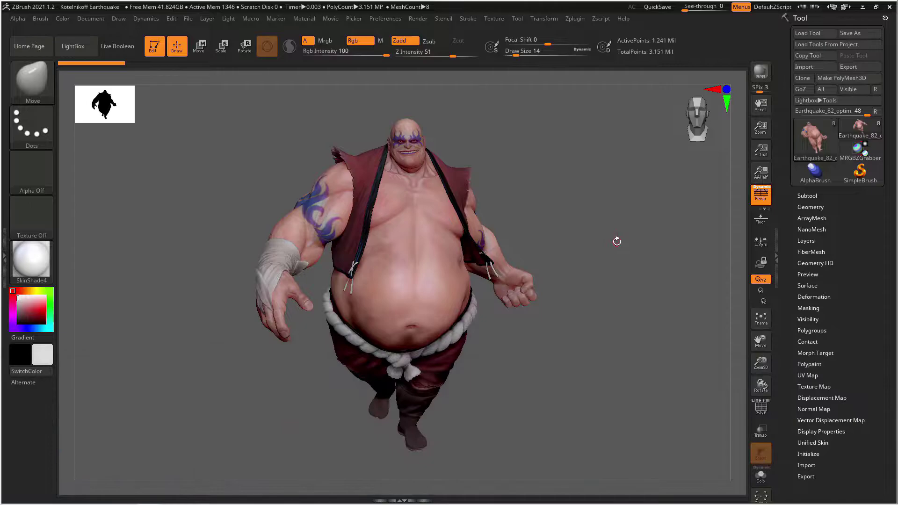
{"action": "left_click", "coordinate": [476, 204], "text": "alt"}
{"action": "left_click_drag", "start_coordinate": [624, 214], "coordinate": [456, 186]}
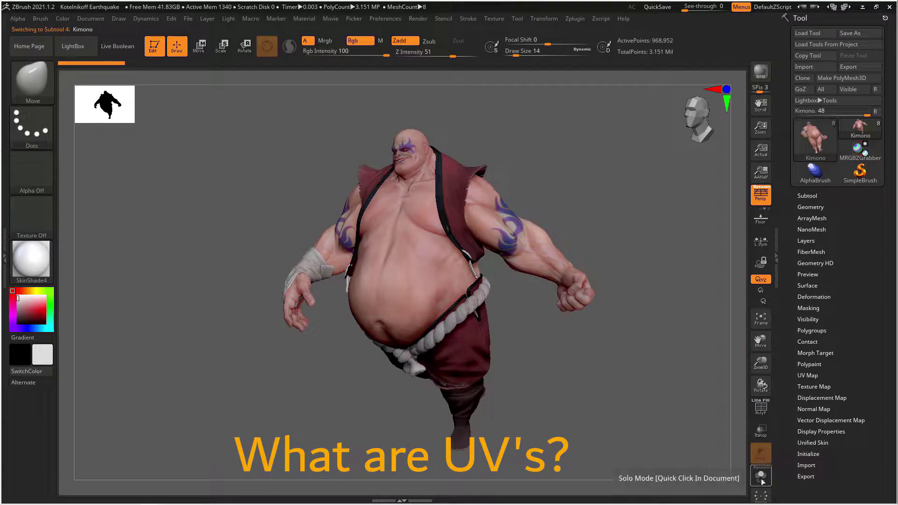
{"action": "left_click", "coordinate": [761, 476]}
{"action": "left_click_drag", "start_coordinate": [634, 387], "coordinate": [543, 304]}
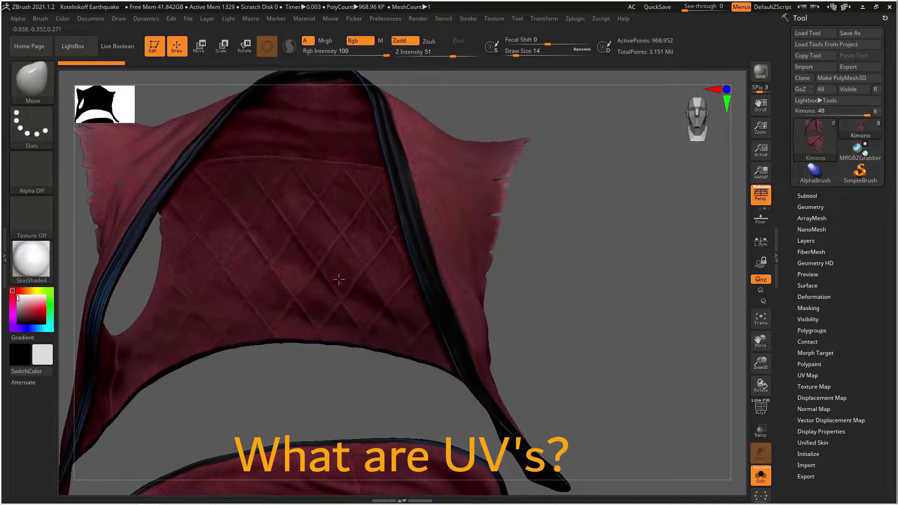
Step: Examine the kimono's wireframe and polygroups up close with the polyframe display, then switch that display off
{"action": "left_click", "coordinate": [760, 408]}
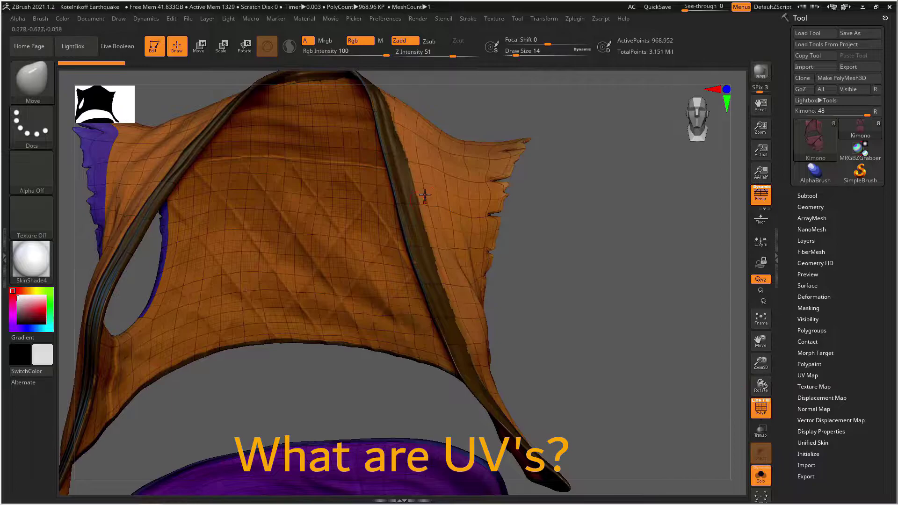
{"action": "mouse_move", "coordinate": [623, 449]}
{"action": "left_mouse_down", "text": "alt"}
{"action": "mouse_move", "coordinate": [616, 423]}
{"action": "mouse_move", "coordinate": [647, 373]}
{"action": "mouse_move", "coordinate": [616, 374]}
{"action": "mouse_move", "coordinate": [684, 279]}
{"action": "mouse_move", "coordinate": [646, 288]}
{"action": "left_mouse_up", "text": "alt"}
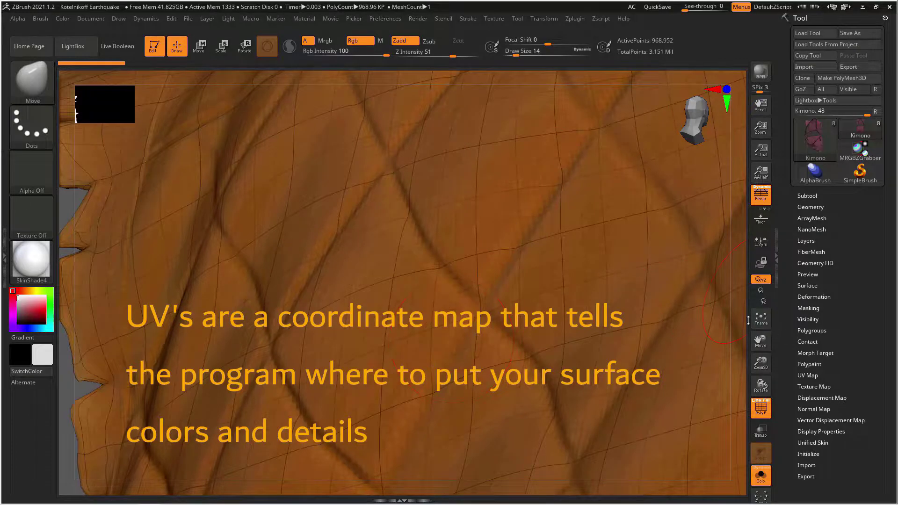
{"action": "left_click_drag", "start_coordinate": [749, 321], "coordinate": [250, 248], "text": "alt"}
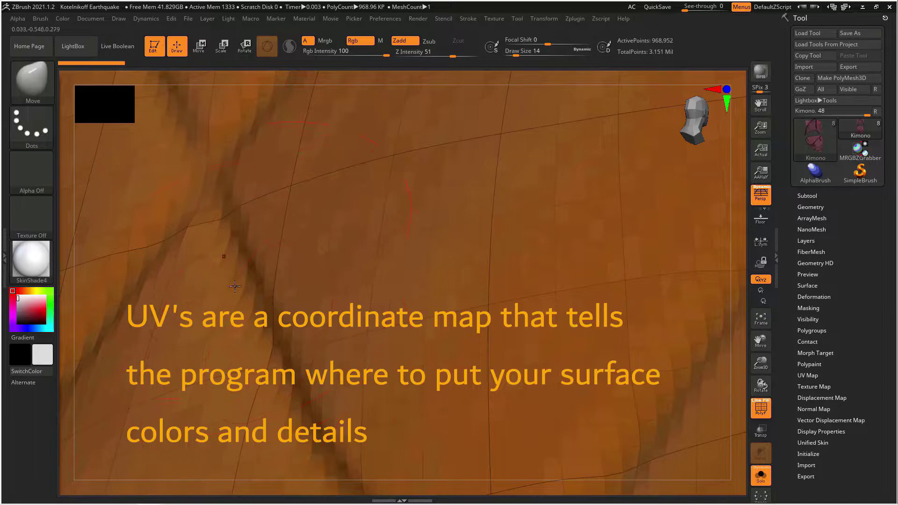
{"action": "left_click_drag", "start_coordinate": [761, 341], "coordinate": [447, 329]}
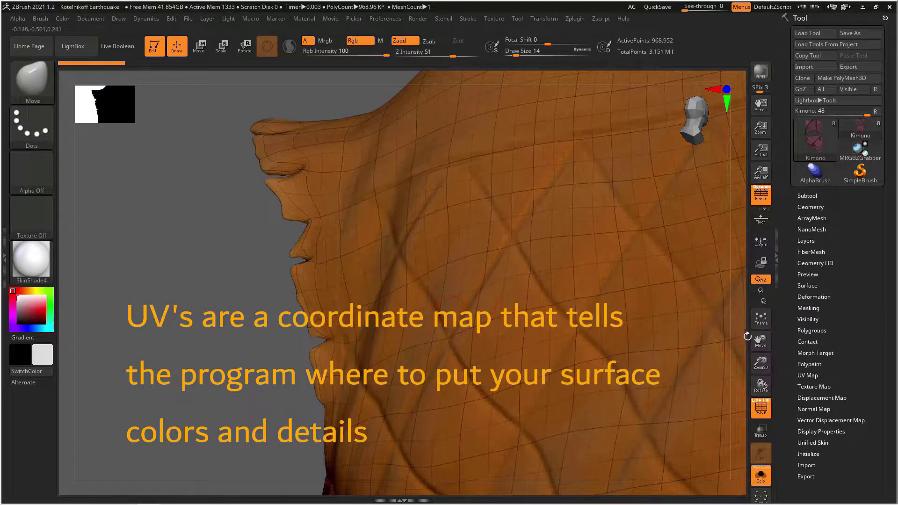
{"action": "left_click_drag", "start_coordinate": [747, 336], "coordinate": [599, 297]}
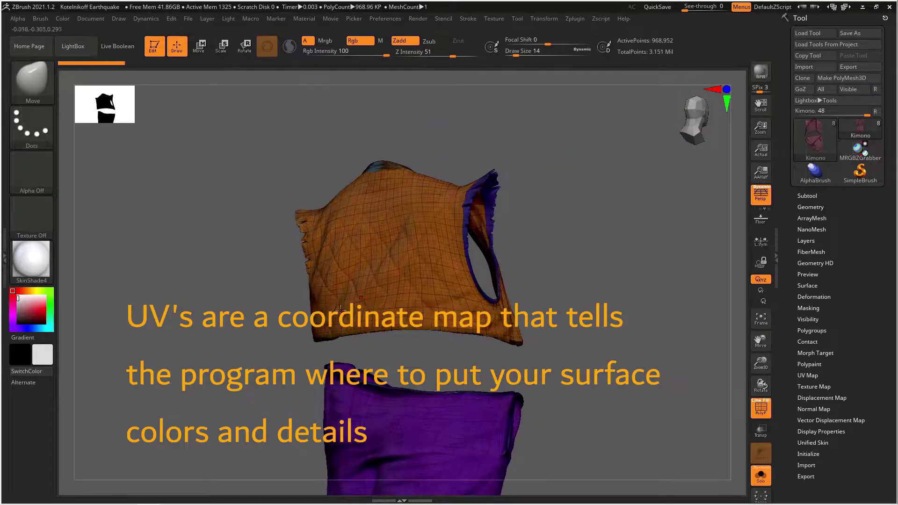
{"action": "left_click_drag", "start_coordinate": [607, 250], "coordinate": [567, 281]}
{"action": "left_click", "coordinate": [761, 407]}
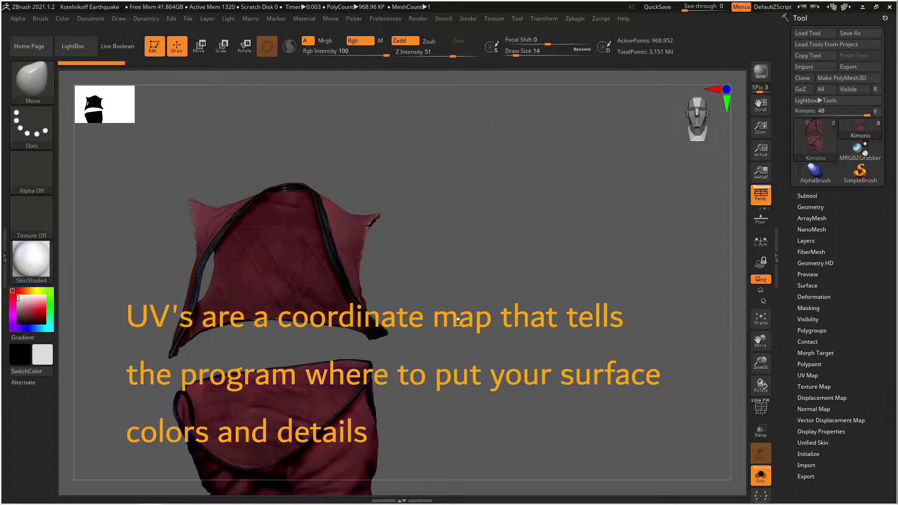
Step: Lower the kimono to subdivision level 1
{"action": "left_click_drag", "start_coordinate": [552, 244], "coordinate": [421, 222], "text": "shift"}
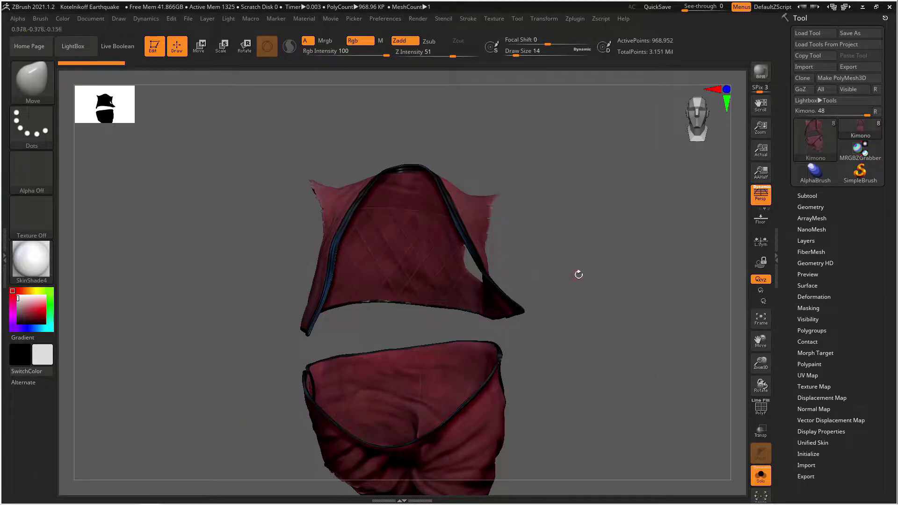
{"action": "left_click_drag", "start_coordinate": [579, 275], "coordinate": [591, 285]}
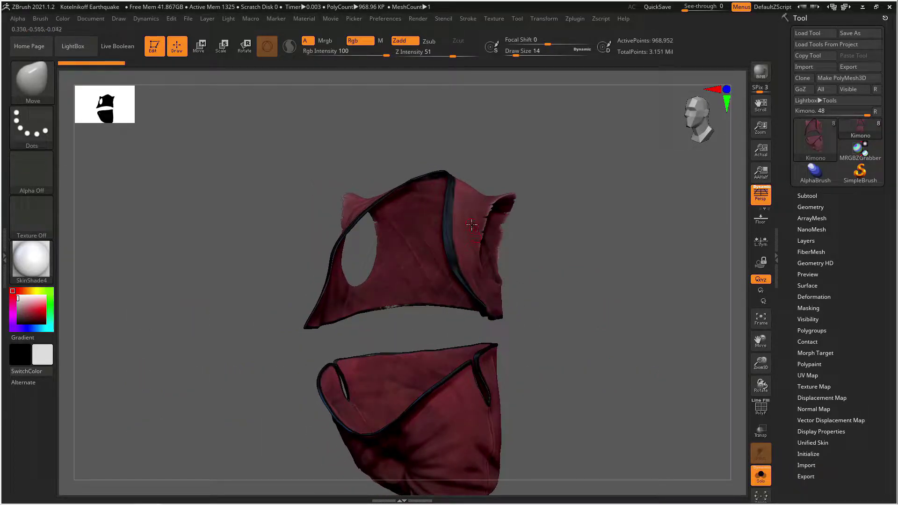
{"action": "left_click", "coordinate": [815, 207]}
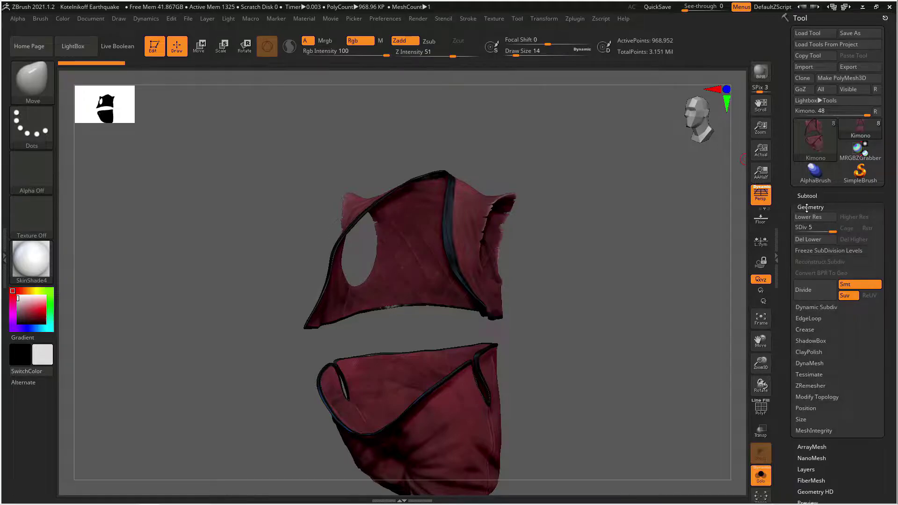
{"action": "left_click_drag", "start_coordinate": [833, 232], "coordinate": [797, 230]}
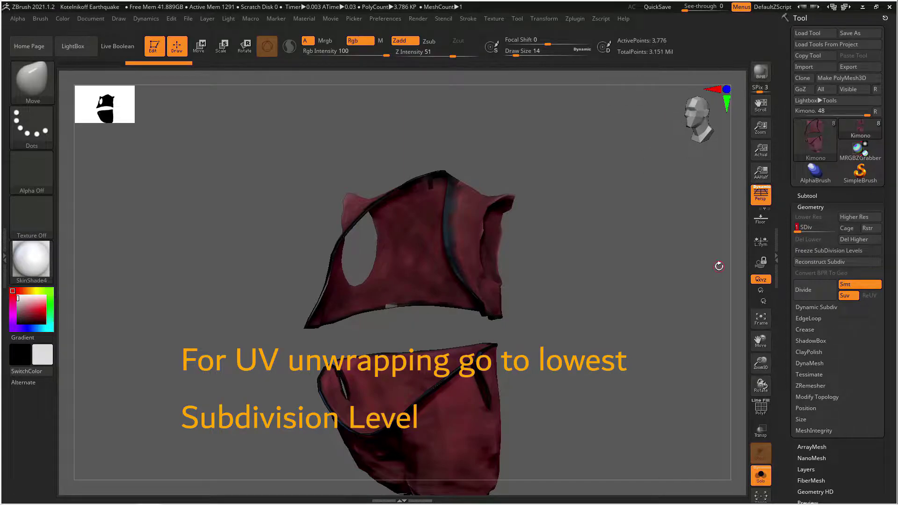
{"action": "left_click_drag", "start_coordinate": [608, 286], "coordinate": [391, 238]}
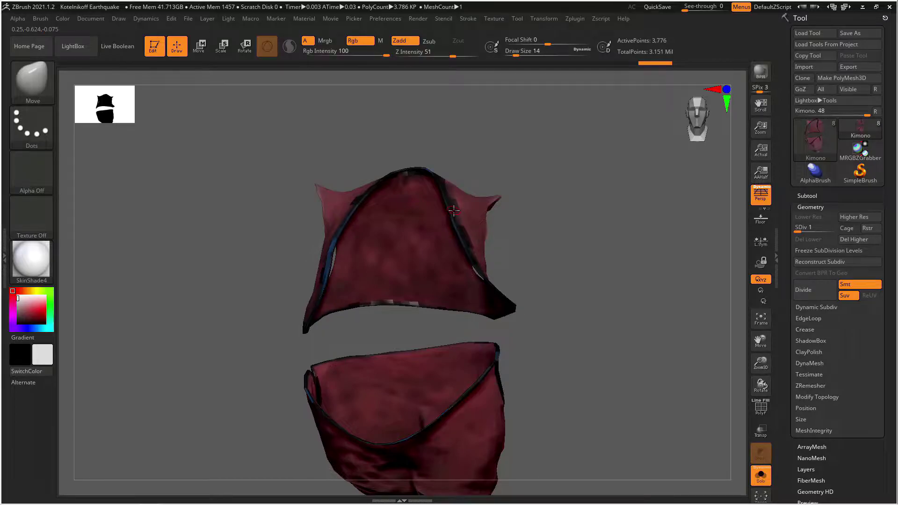
Step: Dock the Zplugin palette in the side tray with the UV Master options expanded
{"action": "left_click", "coordinate": [575, 19]}
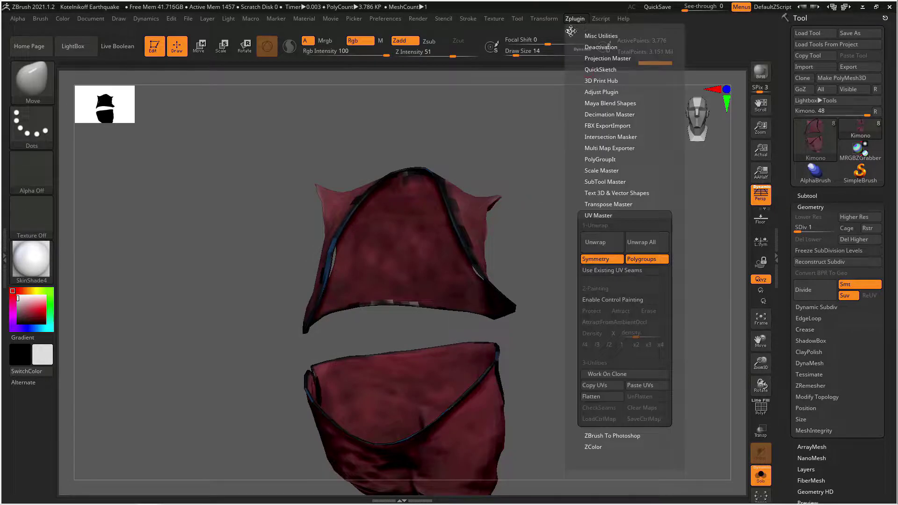
{"action": "left_click_drag", "start_coordinate": [570, 31], "coordinate": [819, 53]}
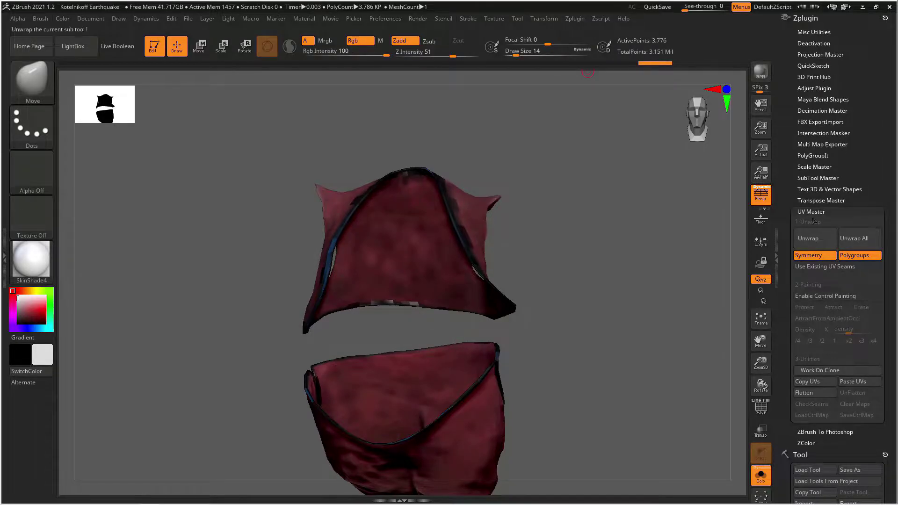
{"action": "left_click", "coordinate": [811, 212]}
{"action": "left_click", "coordinate": [815, 211]}
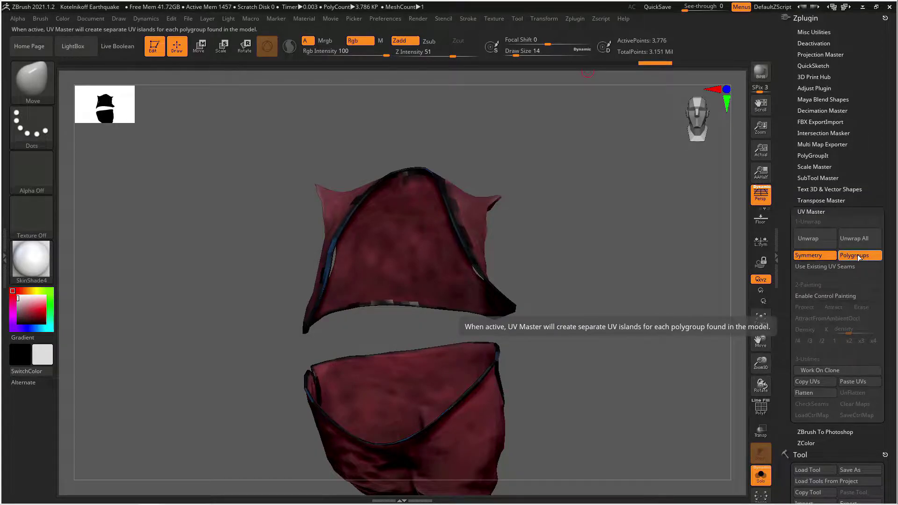
Step: Display the kimono's polygroups and unwrap its UVs with UV Master, using Symmetry and Polygroups
{"action": "left_click", "coordinate": [761, 407]}
{"action": "left_click_drag", "start_coordinate": [517, 354], "coordinate": [467, 230]}
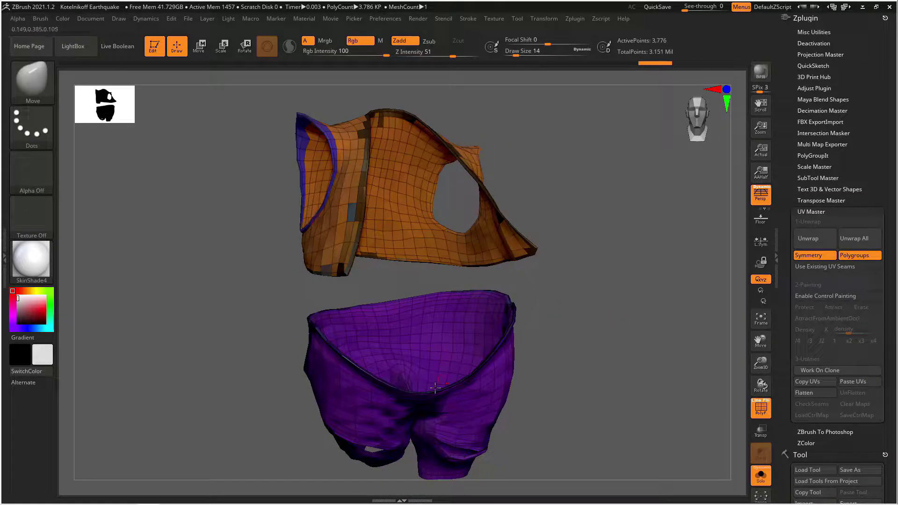
{"action": "left_click_drag", "start_coordinate": [602, 348], "coordinate": [405, 335]}
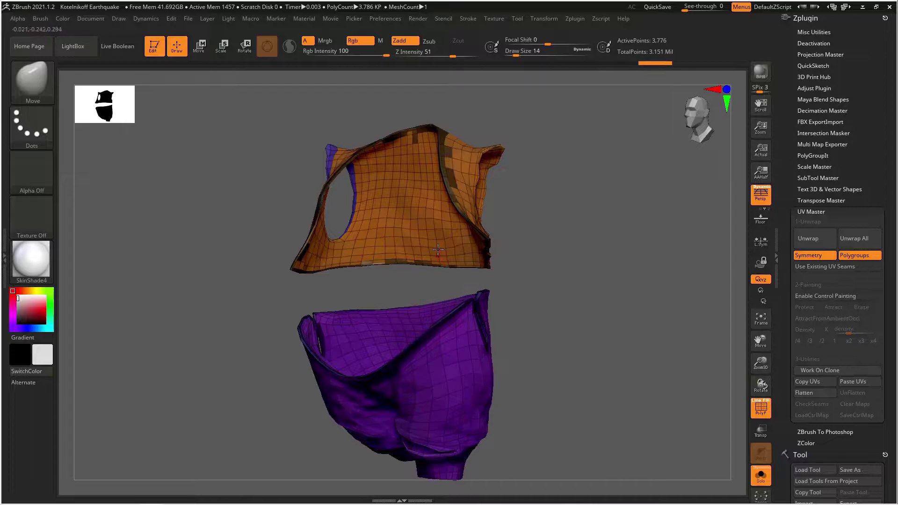
{"action": "left_click_drag", "start_coordinate": [327, 147], "coordinate": [560, 256]}
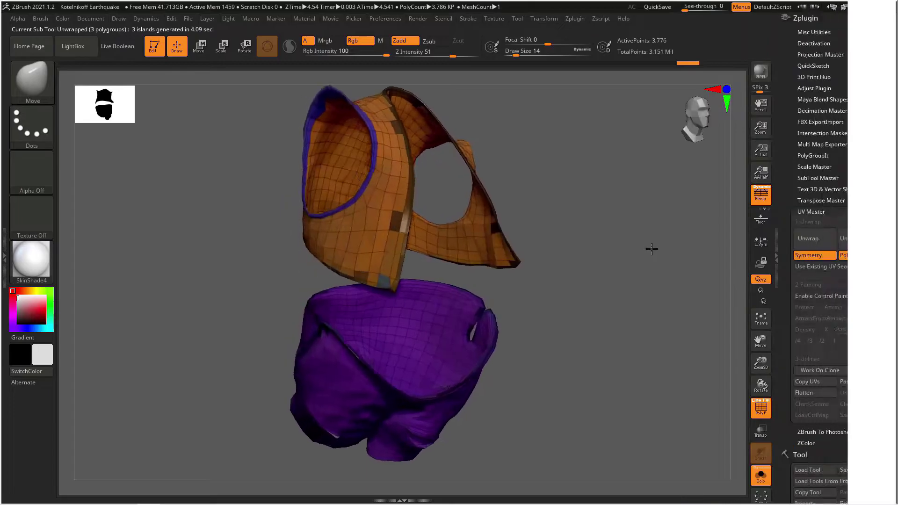
{"action": "left_click_drag", "start_coordinate": [627, 248], "coordinate": [642, 271]}
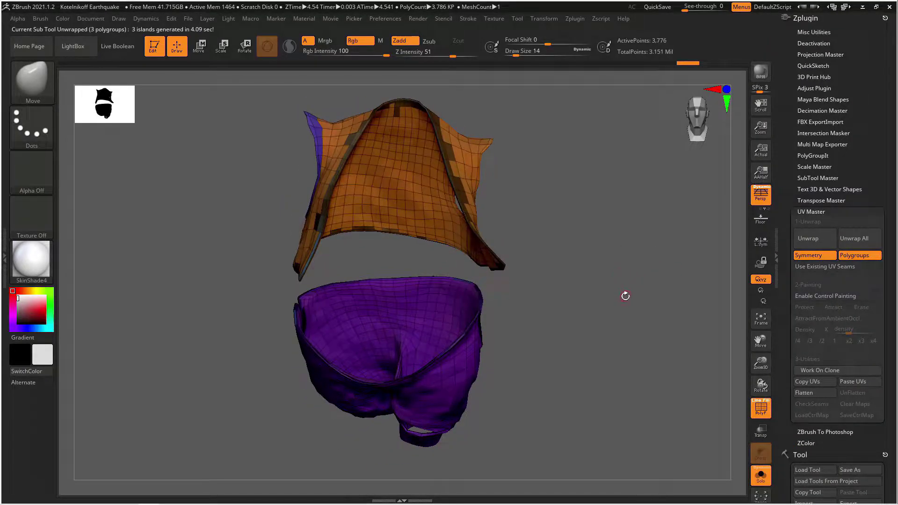
Step: Collapse UV Master, return the kimono to subdivision level 5 and hide the polyframe
{"action": "left_click", "coordinate": [809, 212]}
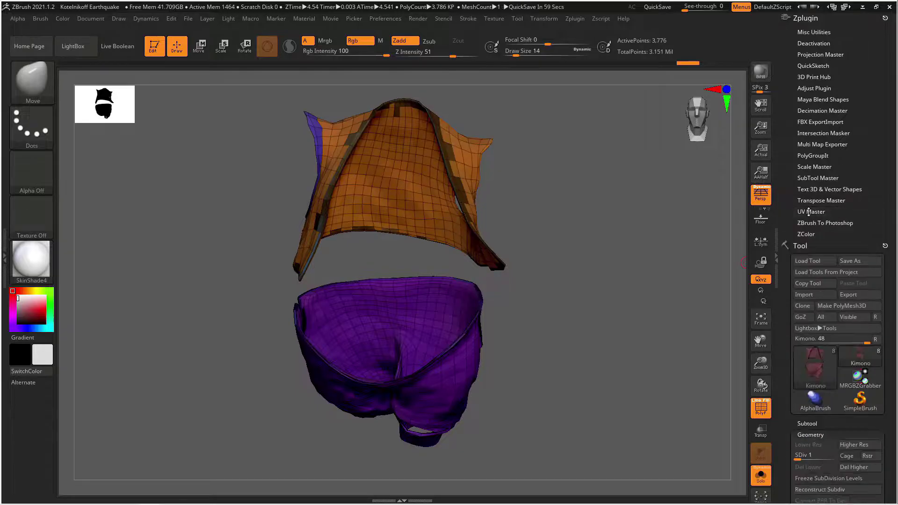
{"action": "scroll", "coordinate": [884, 262], "scroll_direction": "down", "scroll_amount": 5}
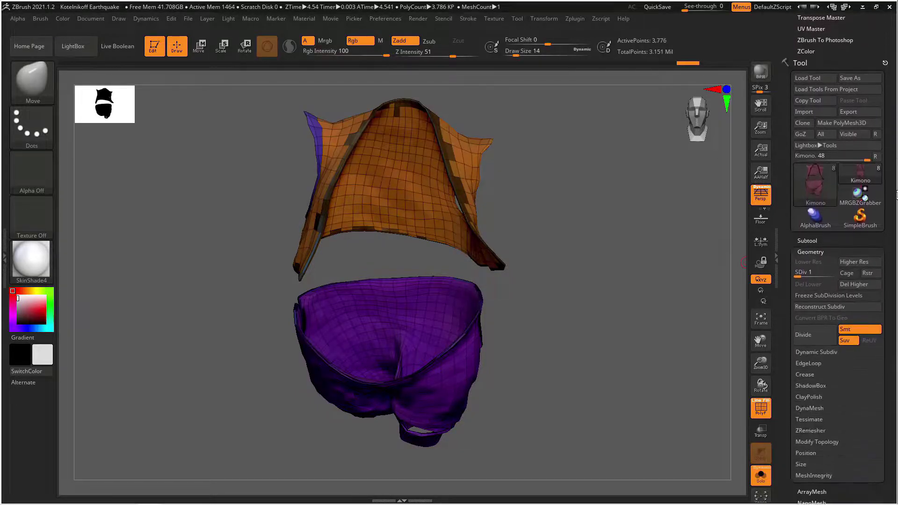
{"action": "scroll", "coordinate": [833, 133], "scroll_direction": "down", "scroll_amount": 3}
{"action": "key", "text": "d"}
{"action": "key", "text": "d"}
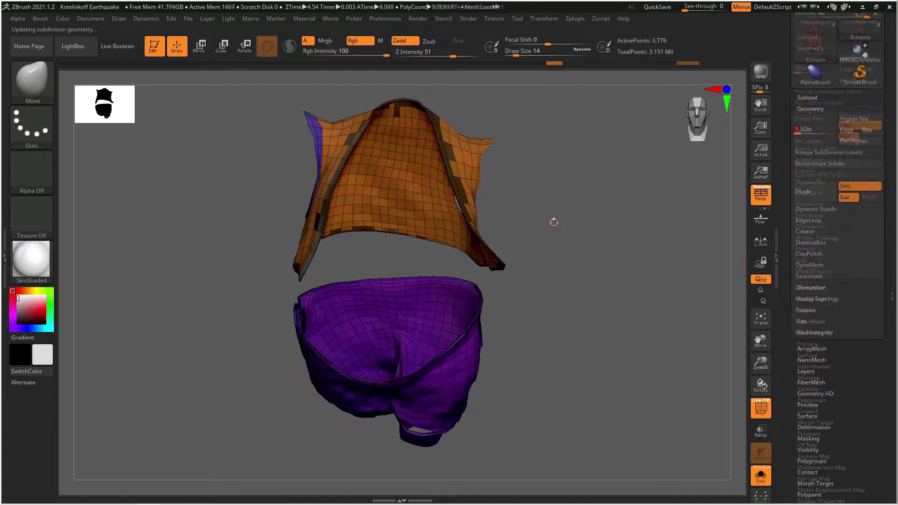
{"action": "key", "text": "d"}
{"action": "key", "text": "d"}
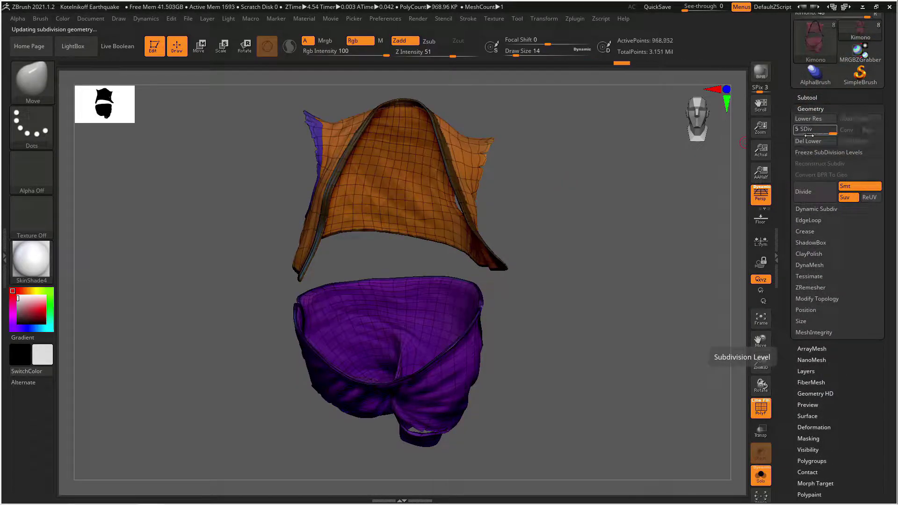
{"action": "left_click_drag", "start_coordinate": [595, 175], "coordinate": [566, 215]}
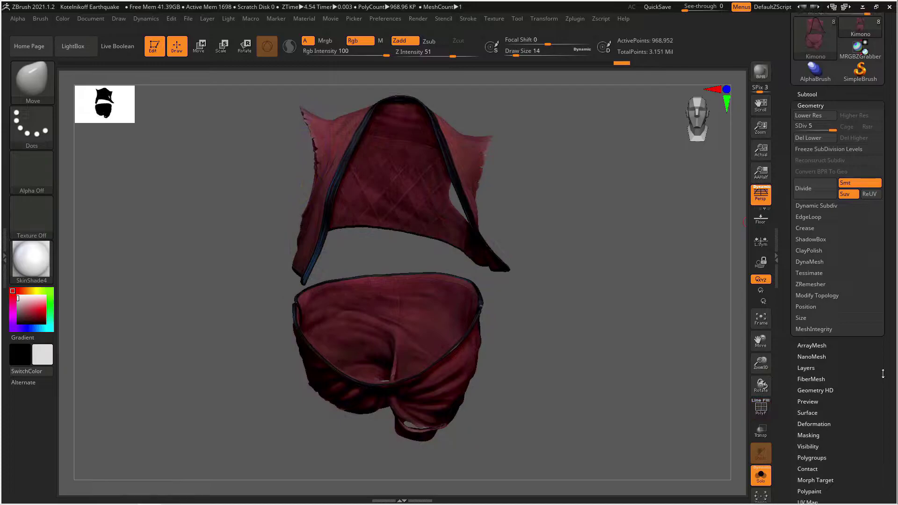
Step: Add a new texture map to the kimono and generate its texture from the polypaint
{"action": "scroll", "coordinate": [883, 374], "scroll_direction": "down", "scroll_amount": 5}
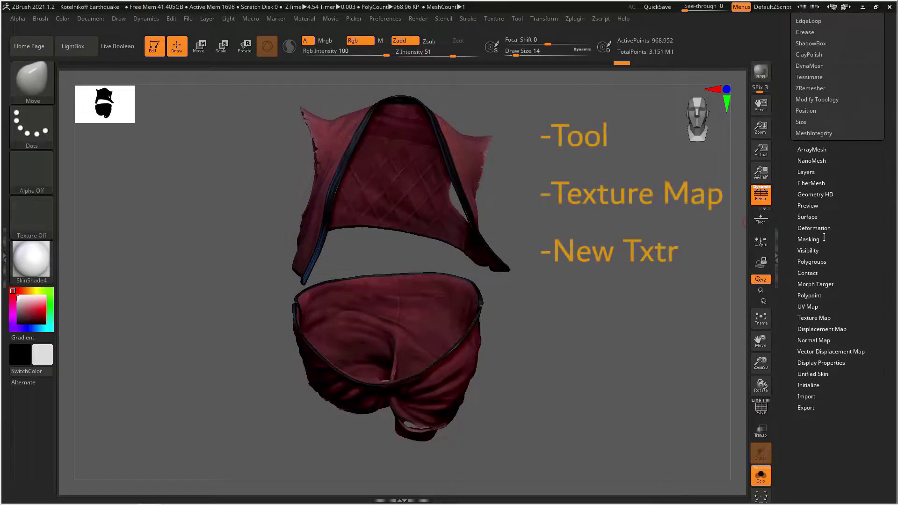
{"action": "left_click", "coordinate": [821, 318]}
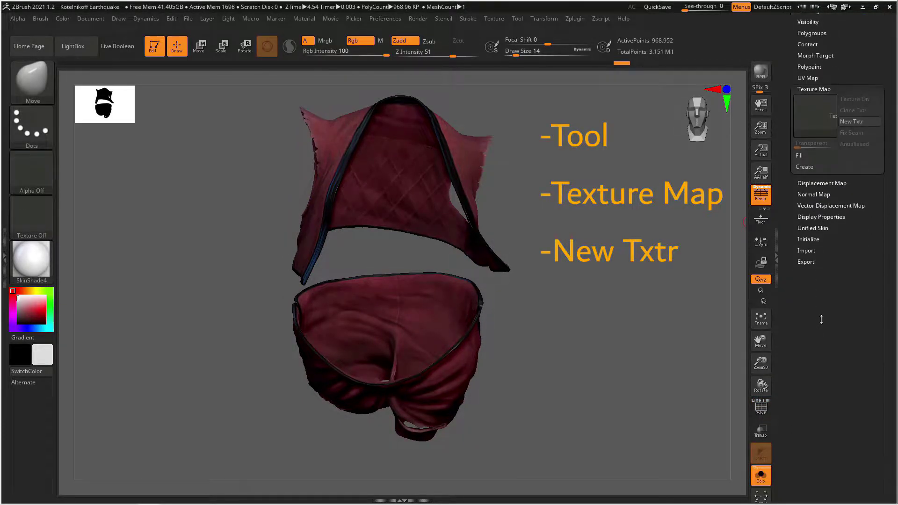
{"action": "scroll", "coordinate": [820, 384], "scroll_direction": "up", "scroll_amount": 3}
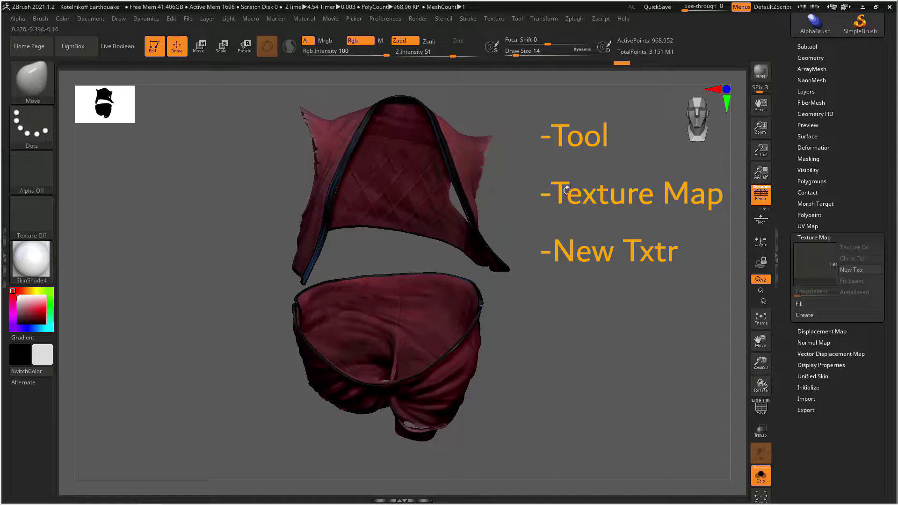
{"action": "left_click", "coordinate": [863, 272]}
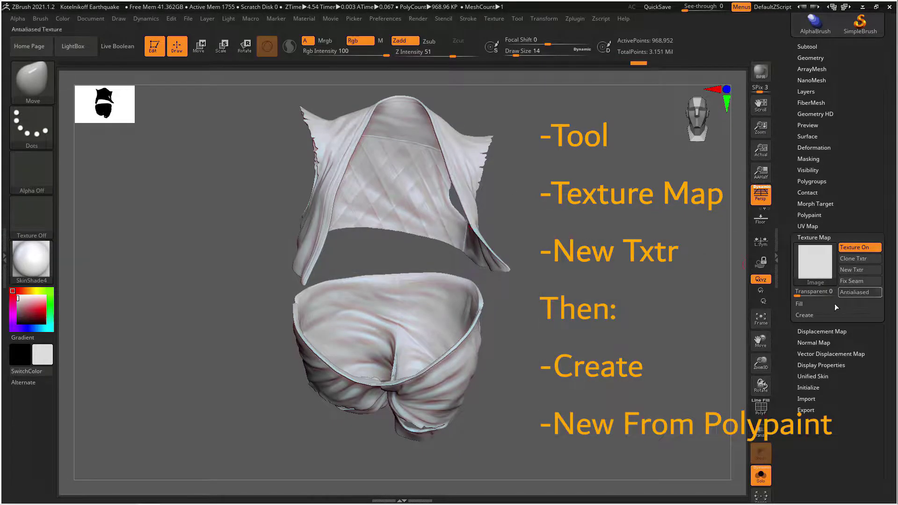
{"action": "left_click", "coordinate": [812, 316]}
{"action": "left_click", "coordinate": [829, 328]}
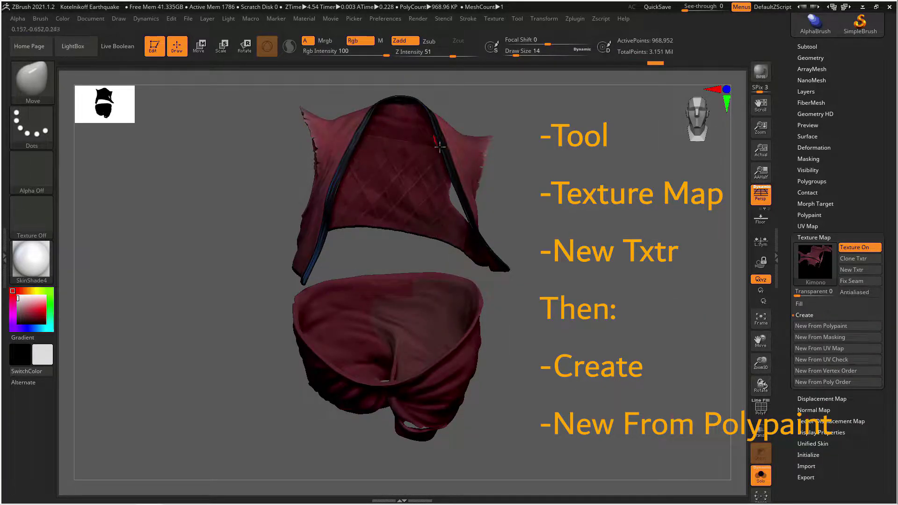
{"action": "left_click_drag", "start_coordinate": [585, 256], "coordinate": [562, 254]}
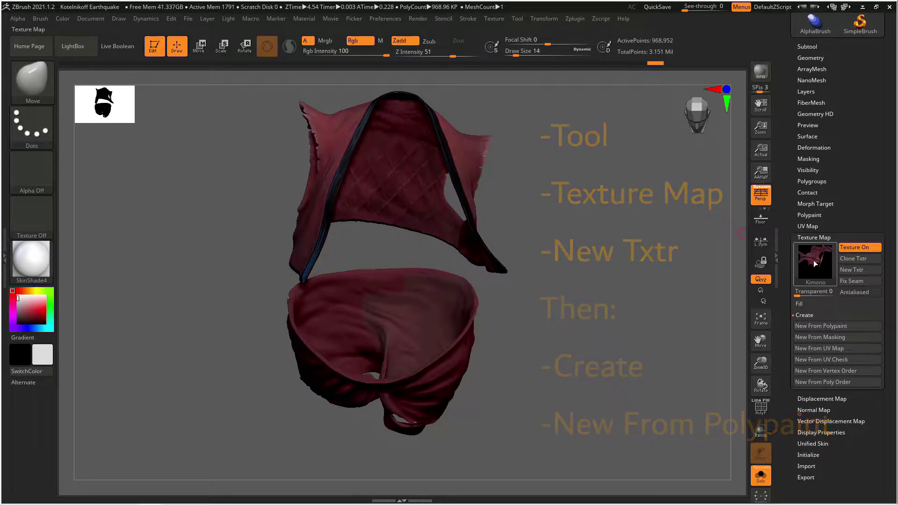
{"action": "mouse_move", "coordinate": [820, 272]}
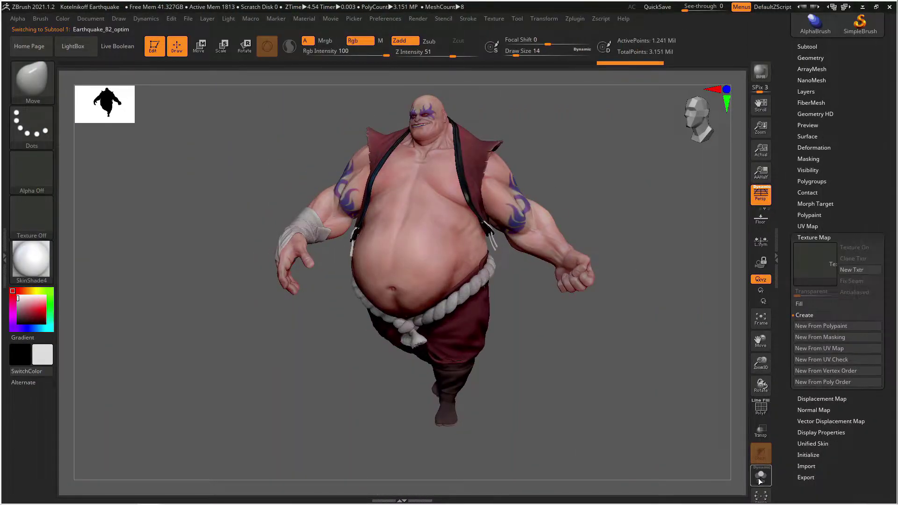
Step: Isolate the body subtool and lower its geometry to subdivision level 1
{"action": "left_click", "coordinate": [760, 477]}
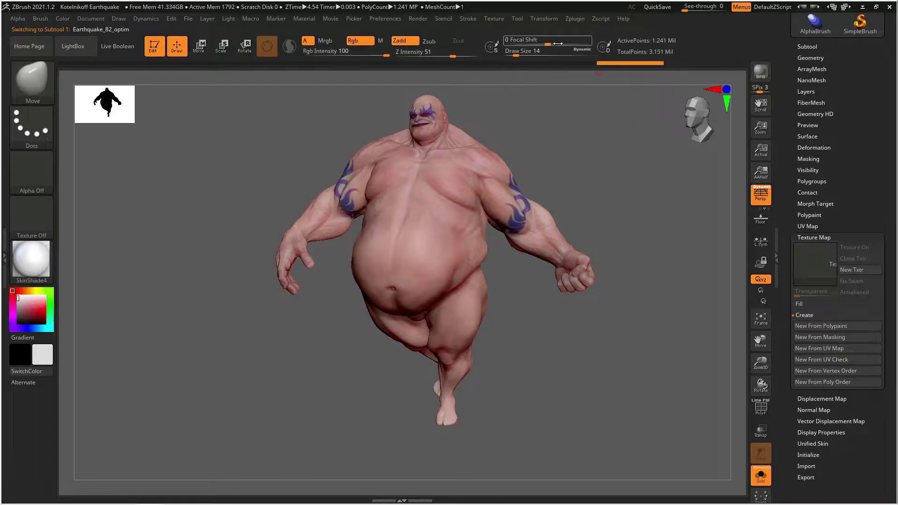
{"action": "left_click", "coordinate": [810, 57]}
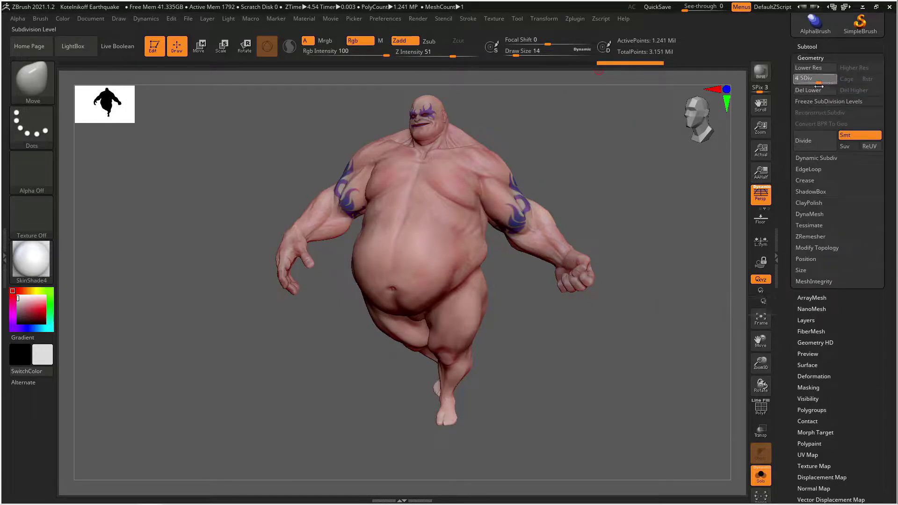
{"action": "left_click_drag", "start_coordinate": [833, 83], "coordinate": [797, 82]}
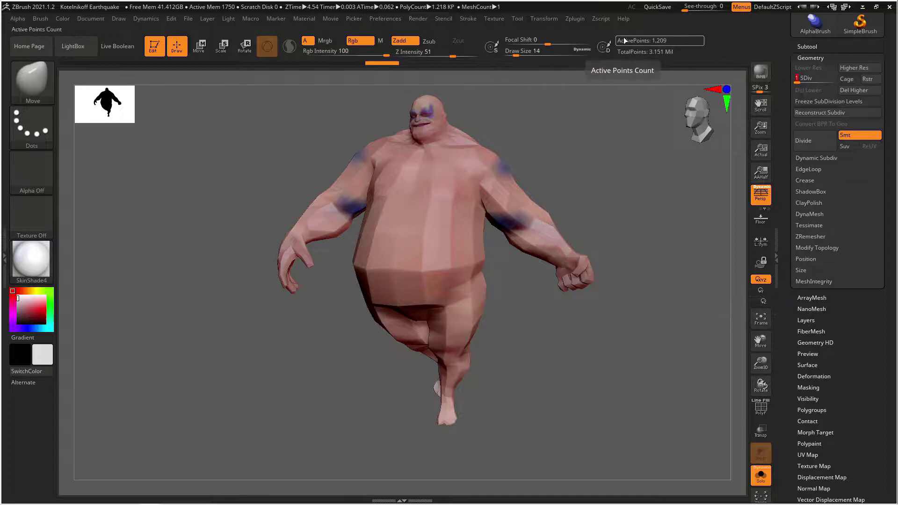
Step: Unwrap the body's UVs with UV Master, using Symmetry and Polygroups
{"action": "scroll", "coordinate": [805, 19], "scroll_direction": "up", "scroll_amount": 5}
{"action": "scroll", "coordinate": [806, 19], "scroll_direction": "down", "scroll_amount": 3}
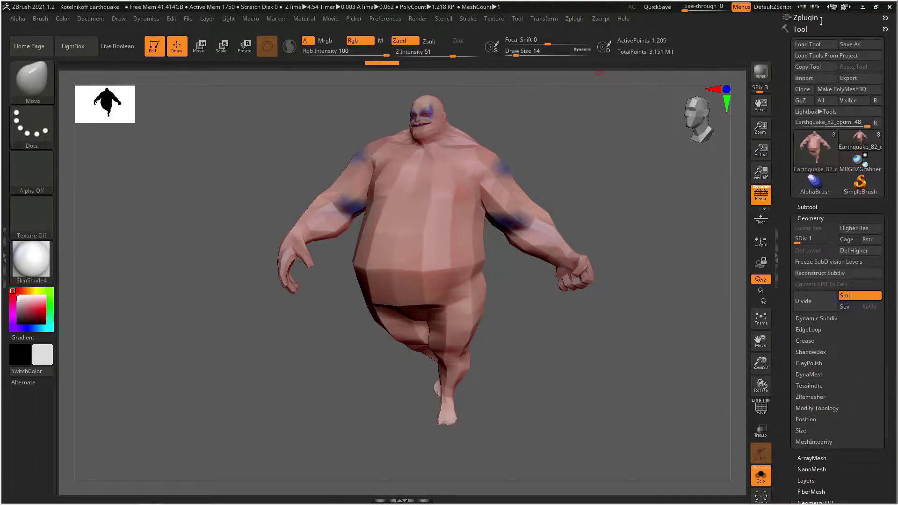
{"action": "scroll", "coordinate": [812, 33], "scroll_direction": "up", "scroll_amount": 3}
{"action": "left_click", "coordinate": [814, 211]}
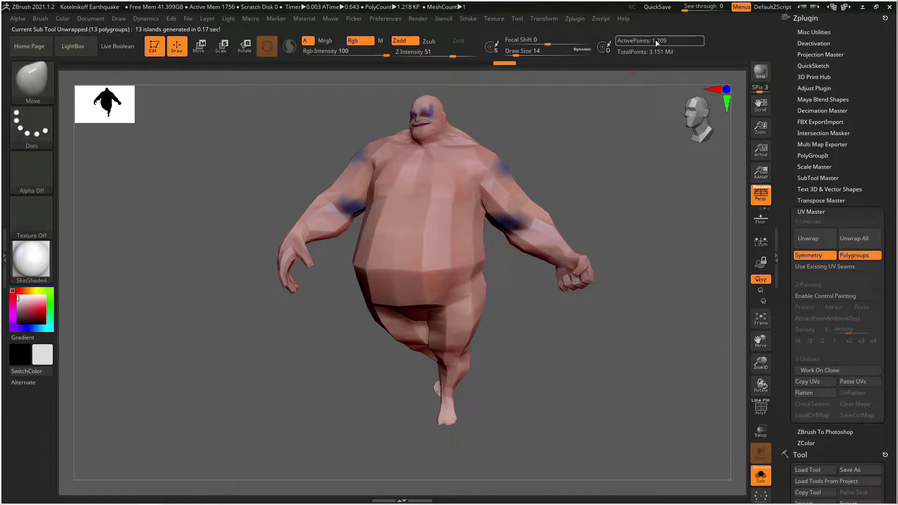
Step: Return the body to its highest subdivision level
{"action": "key", "text": "d"}
{"action": "key", "text": "d"}
{"action": "key", "text": "d"}
{"action": "key", "text": "d"}
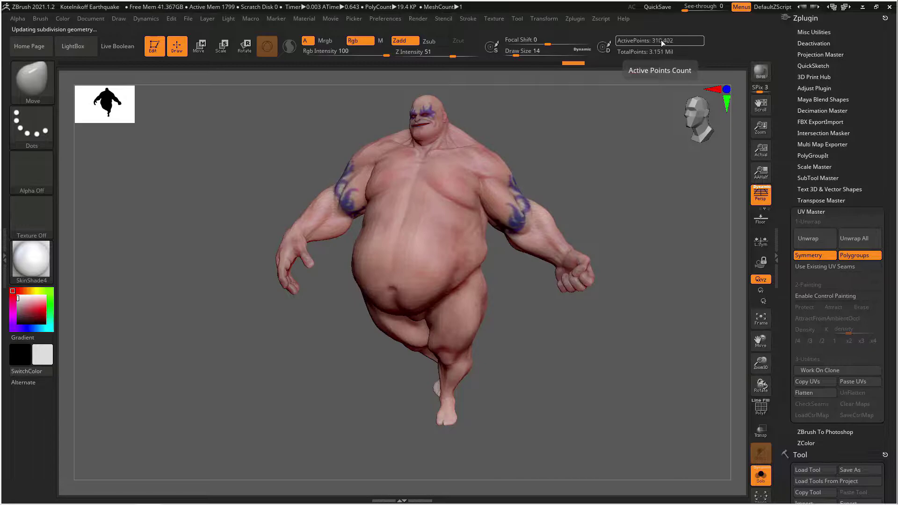
{"action": "key", "text": "d"}
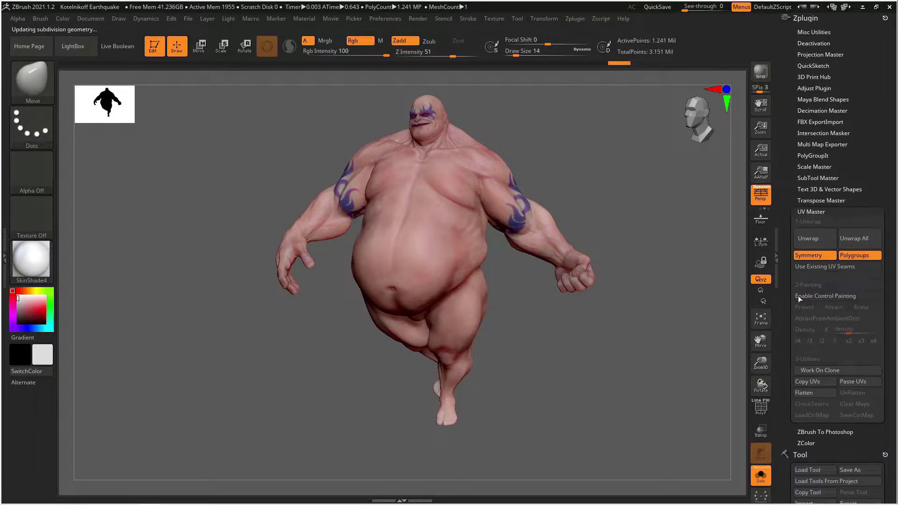
Step: Add a new texture map to the body and generate its texture from the polypaint
{"action": "left_click_drag", "start_coordinate": [890, 326], "coordinate": [884, 174]}
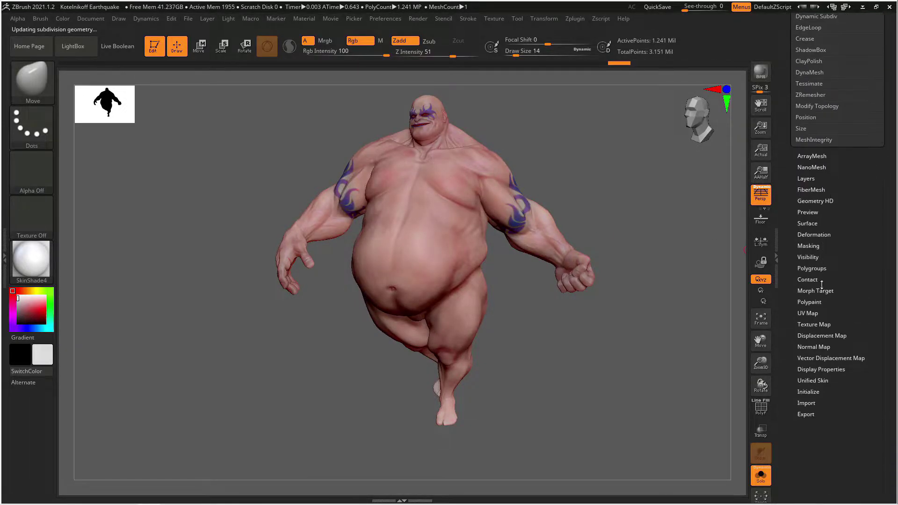
{"action": "left_click", "coordinate": [814, 324]}
{"action": "left_click", "coordinate": [854, 268]}
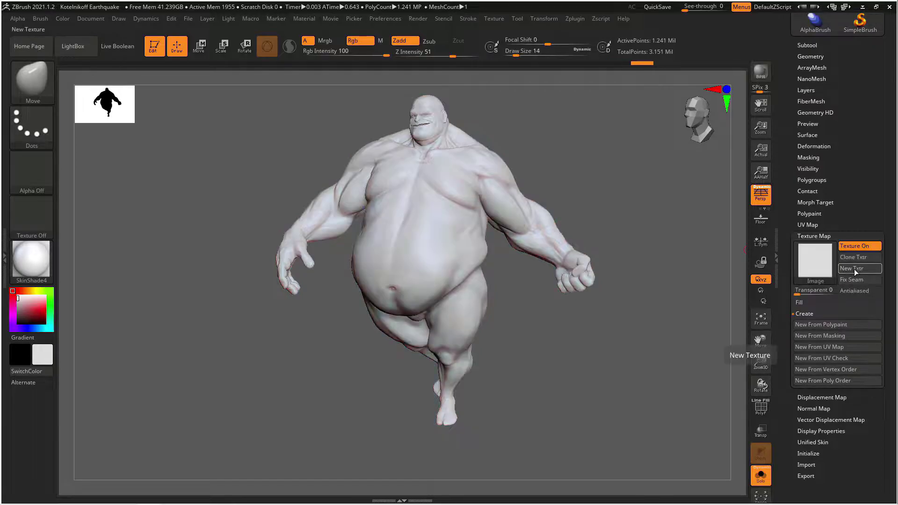
{"action": "left_click", "coordinate": [810, 314]}
{"action": "left_click", "coordinate": [810, 314]}
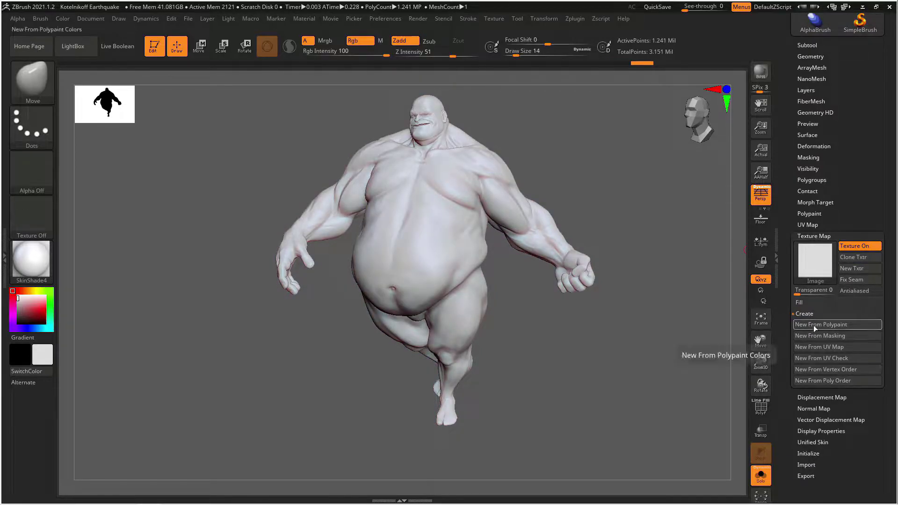
{"action": "left_click", "coordinate": [813, 325]}
{"action": "mouse_move", "coordinate": [819, 263]}
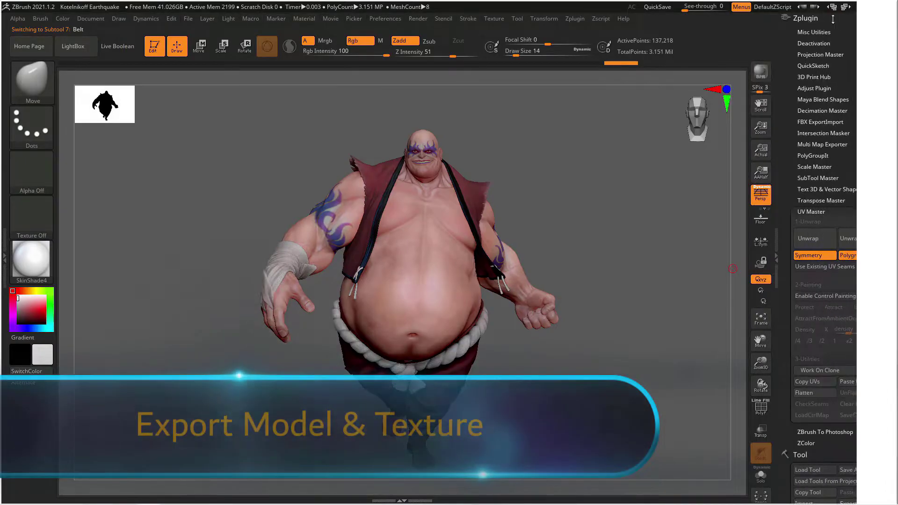
Step: Set up an OBJ export of the belt subtool with the file name "Earthquake with uvs 1"
{"action": "left_click", "coordinate": [834, 19]}
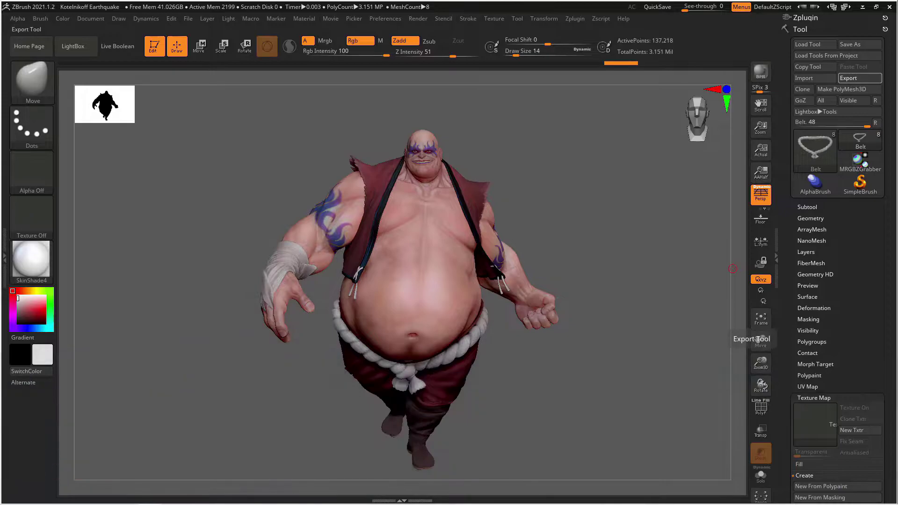
{"action": "left_click", "coordinate": [860, 78]}
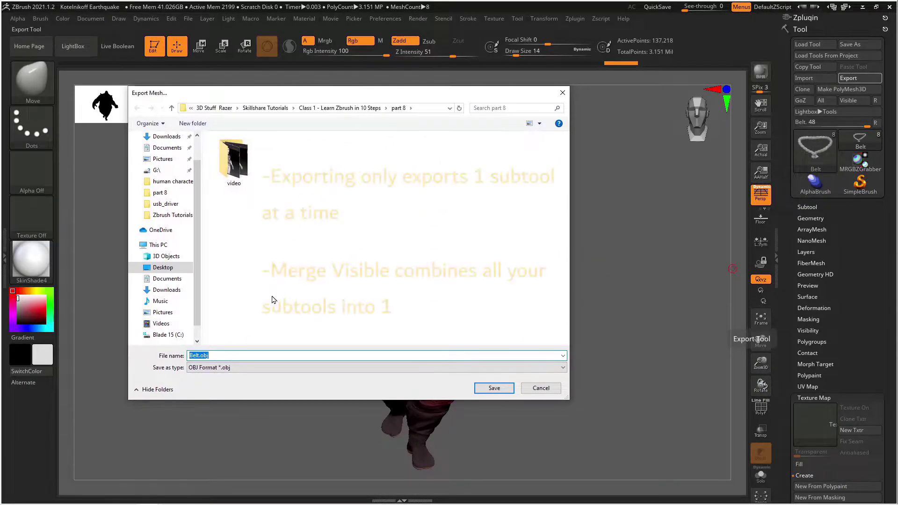
{"action": "left_click", "coordinate": [199, 356]}
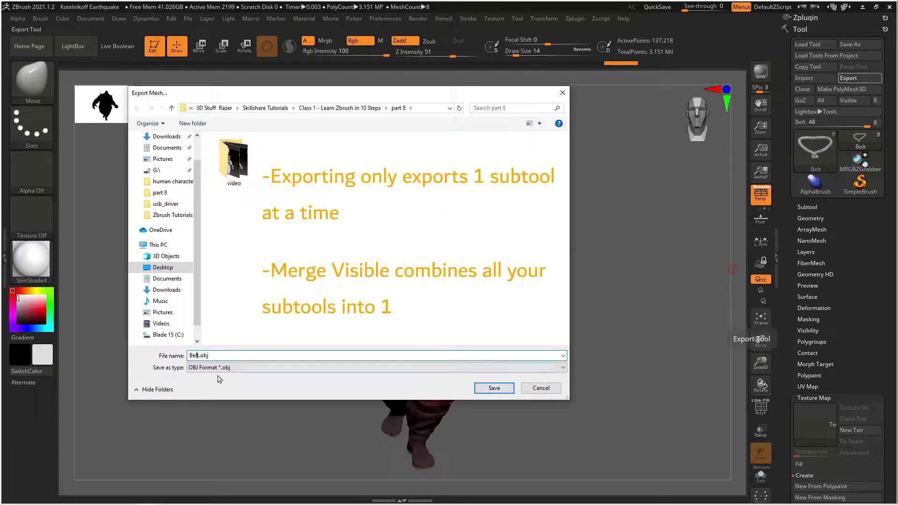
{"action": "key", "text": "BackSpace"}
{"action": "key", "text": "BackSpace"}
{"action": "key", "text": "BackSpace"}
{"action": "key", "text": "BackSpace"}
{"action": "type", "text": "Earthquake with uvs 1"}
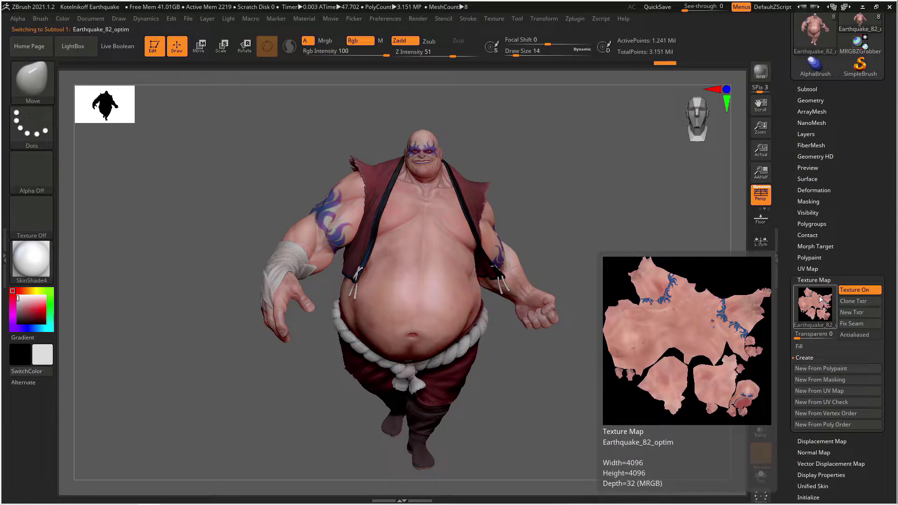
Step: Clone the body's texture map and make the Earthquake_82_optim copy the current texture
{"action": "left_click", "coordinate": [857, 303]}
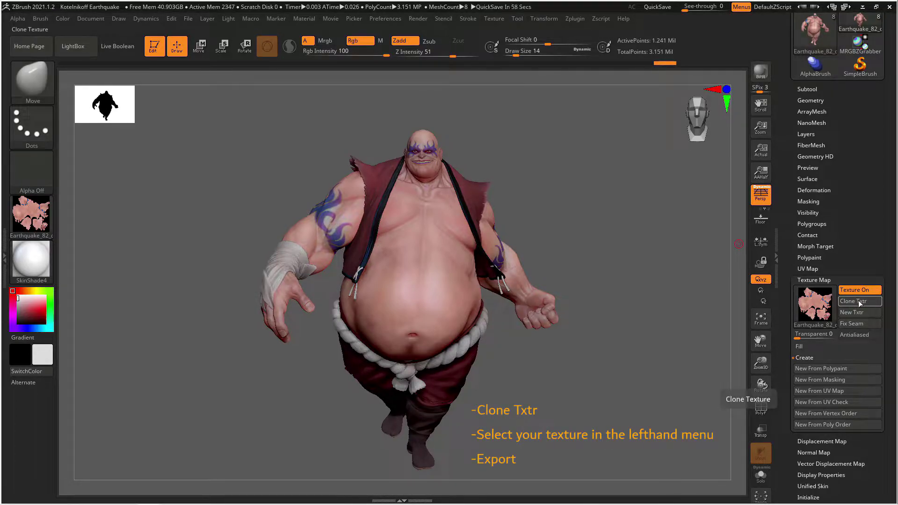
{"action": "left_click", "coordinate": [31, 224]}
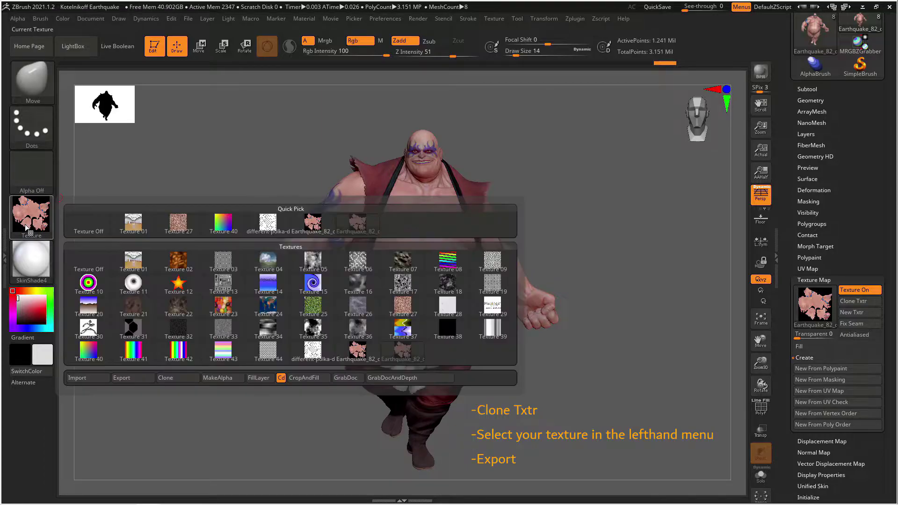
{"action": "left_click", "coordinate": [316, 228]}
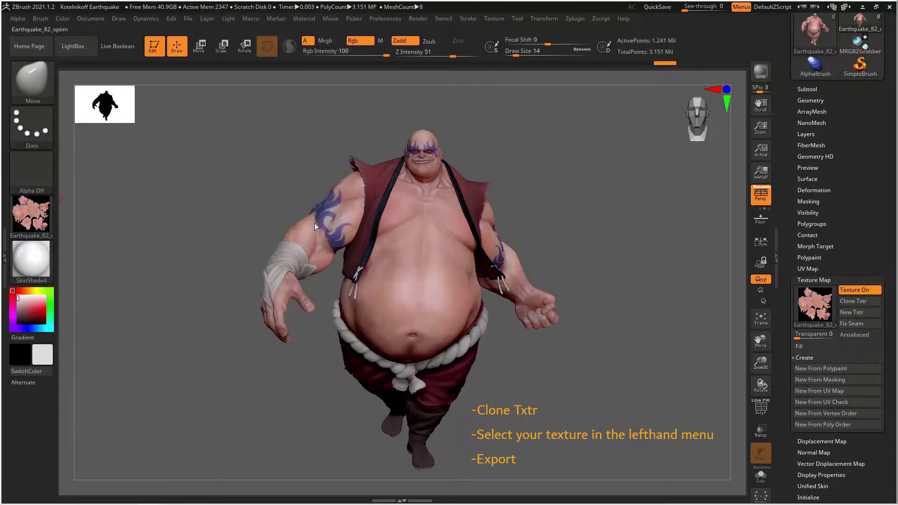
{"action": "left_click", "coordinate": [31, 220]}
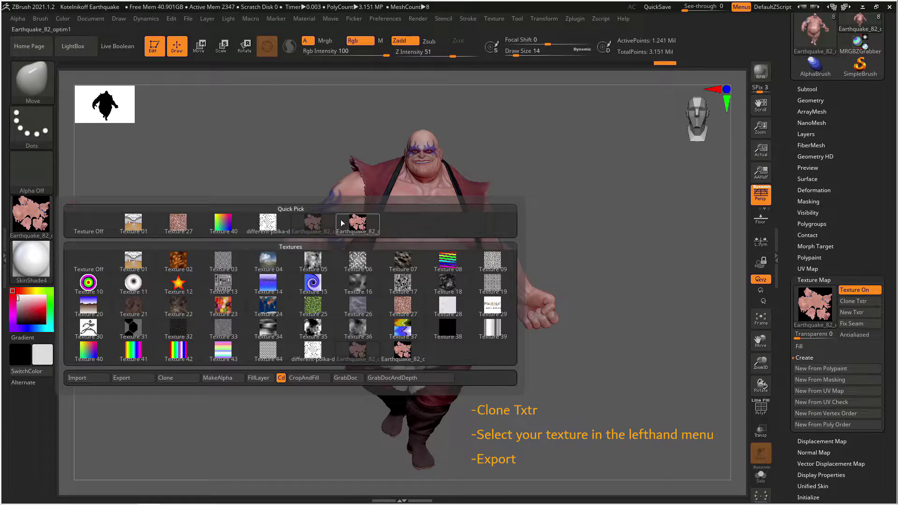
{"action": "mouse_move", "coordinate": [316, 230]}
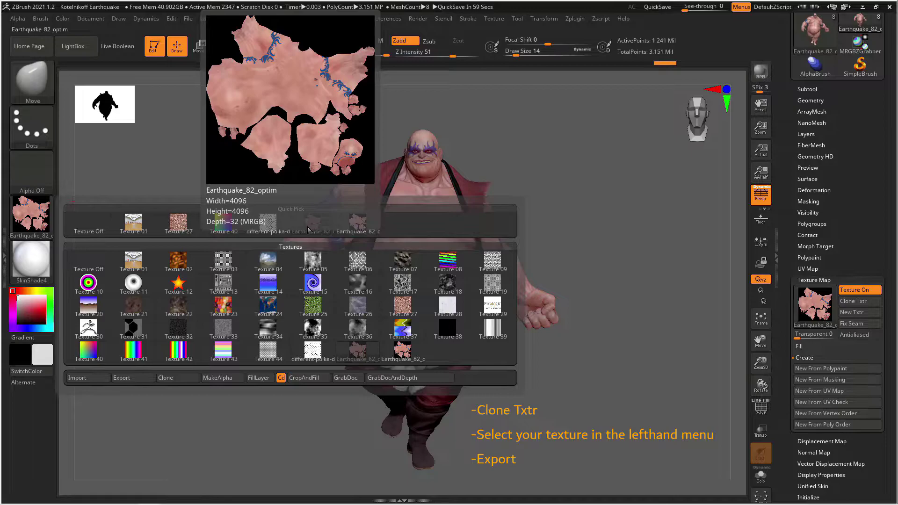
Step: Set up the export of the current body texture as a JPEG named "Earthquake_ skin texture 1"
{"action": "left_click", "coordinate": [122, 378]}
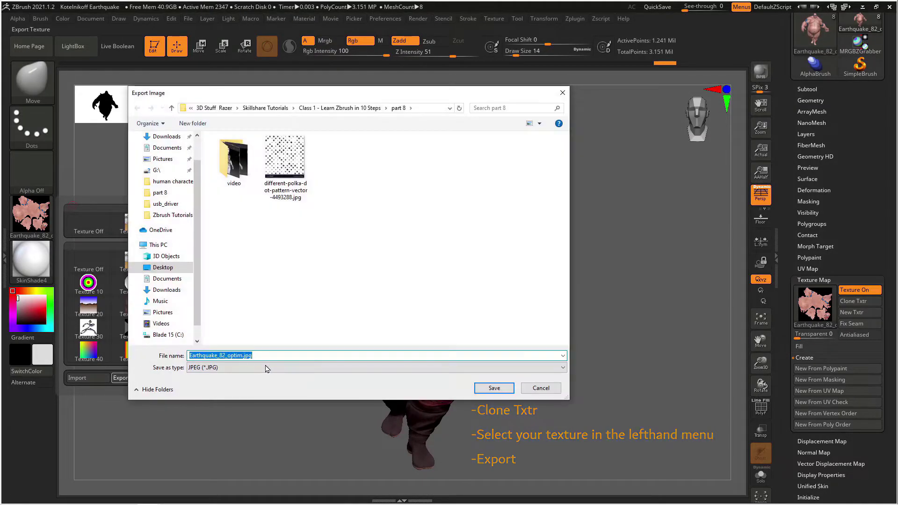
{"action": "left_click", "coordinate": [242, 356]}
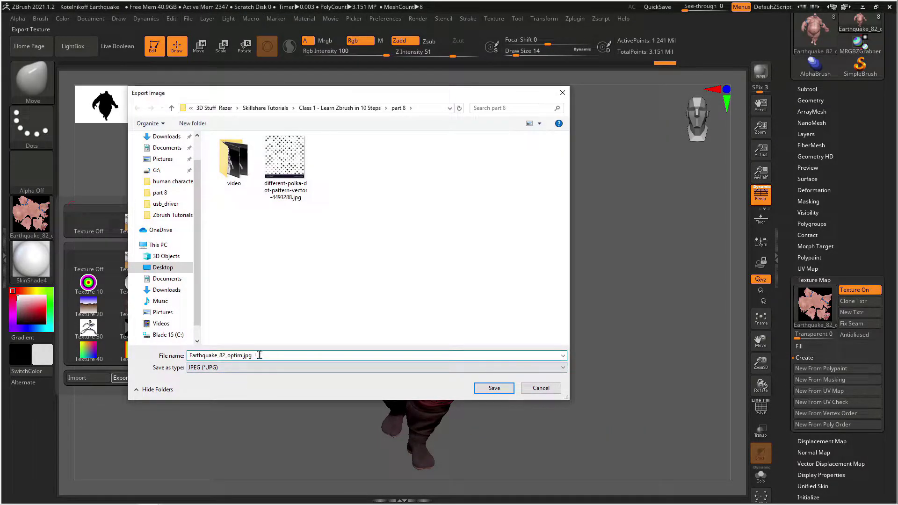
{"action": "key", "text": "BackSpace"}
{"action": "key", "text": "BackSpace"}
{"action": "key", "text": "BackSpace"}
{"action": "key", "text": "BackSpace"}
{"action": "key", "text": "BackSpace"}
{"action": "key", "text": "BackSpace"}
{"action": "key", "text": "BackSpace"}
{"action": "key", "text": "BackSpace"}
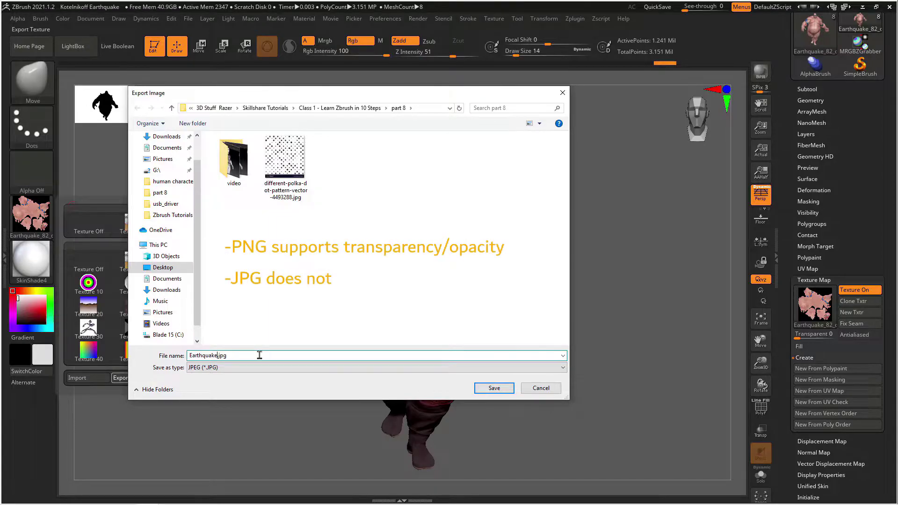
{"action": "type", "text": "skin texture 1"}
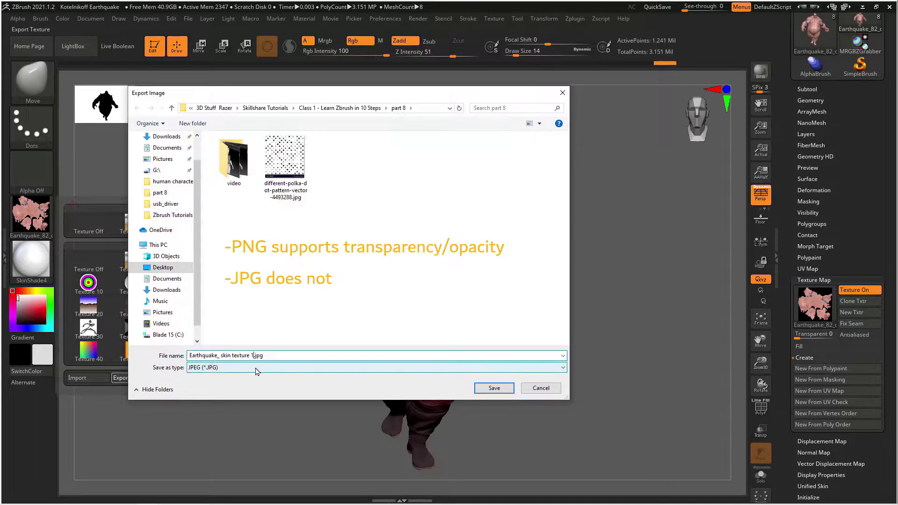
{"action": "left_click", "coordinate": [269, 367]}
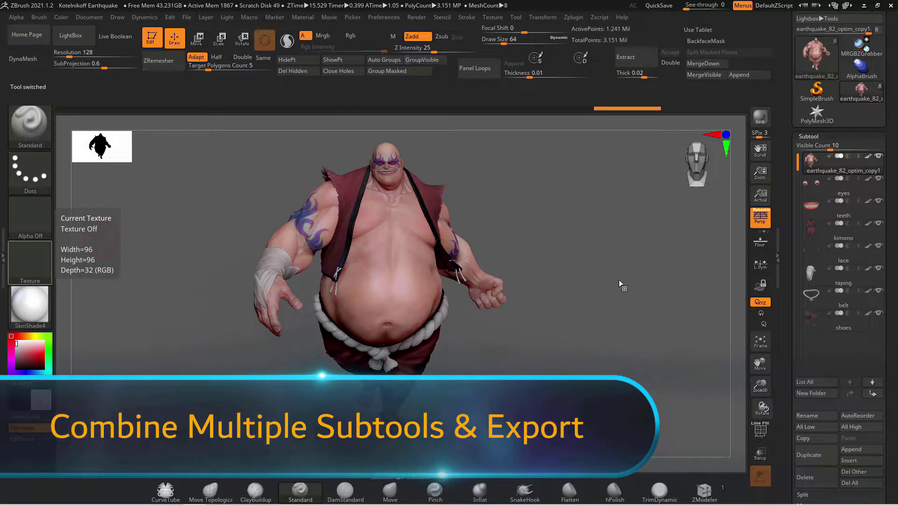
Step: Dock the Zplugin palette in the side tray above the Tool palette
{"action": "left_click_drag", "start_coordinate": [619, 279], "coordinate": [625, 279]}
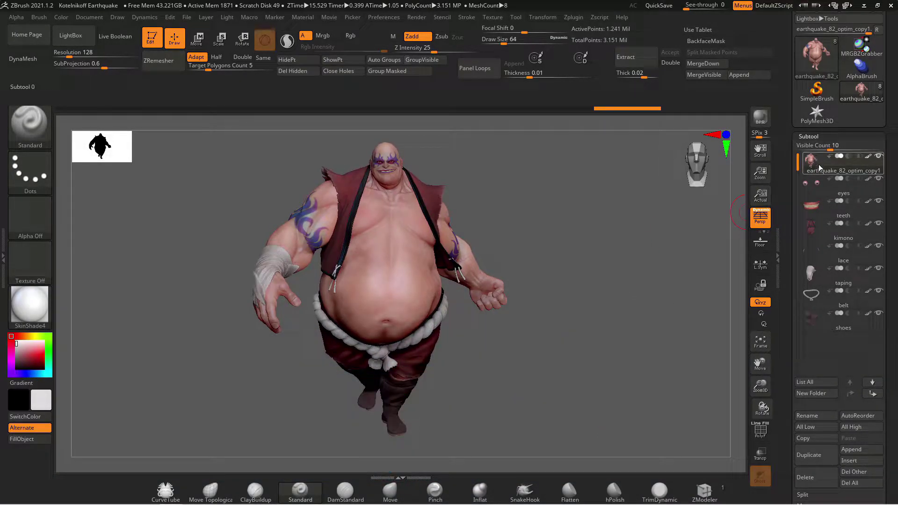
{"action": "left_click_drag", "start_coordinate": [893, 170], "coordinate": [895, 249]}
{"action": "left_click", "coordinate": [574, 18]}
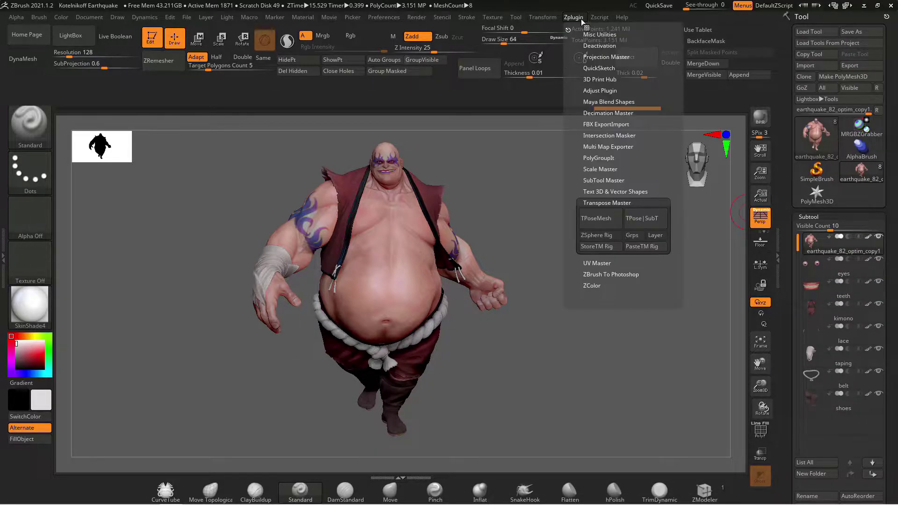
{"action": "left_click_drag", "start_coordinate": [567, 29], "coordinate": [833, 60]}
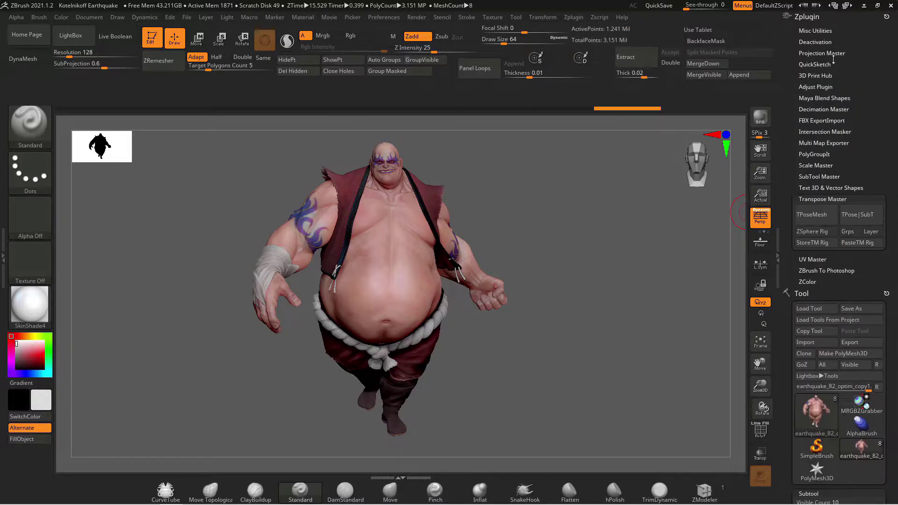
Step: Combine all subtools into one low-resolution mesh with Transpose Master's TPoseMesh and dismiss the completion notice
{"action": "left_click", "coordinate": [824, 198]}
{"action": "left_click", "coordinate": [824, 200]}
{"action": "left_click", "coordinate": [818, 216]}
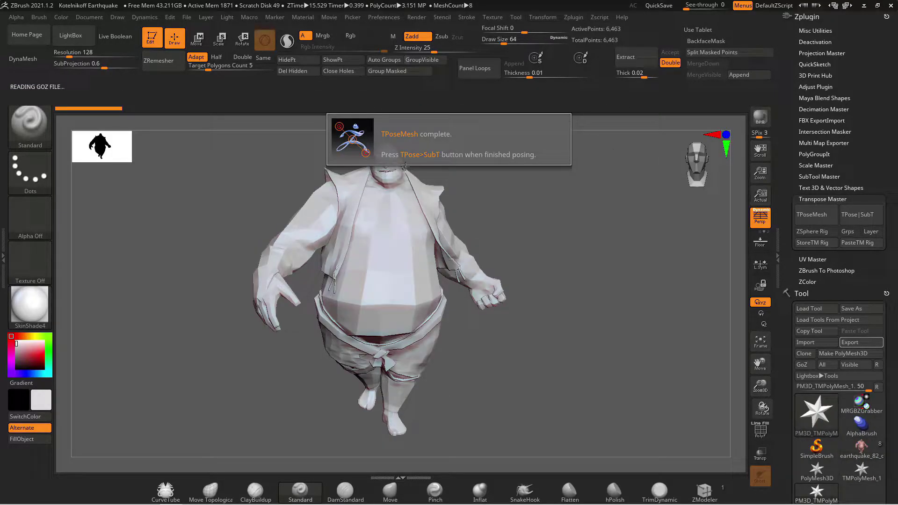
{"action": "left_click", "coordinate": [435, 160]}
Step: Unwrap the combined TPose mesh with UV Master, using Symmetry and Polygroups
{"action": "left_click_drag", "start_coordinate": [597, 269], "coordinate": [616, 277]}
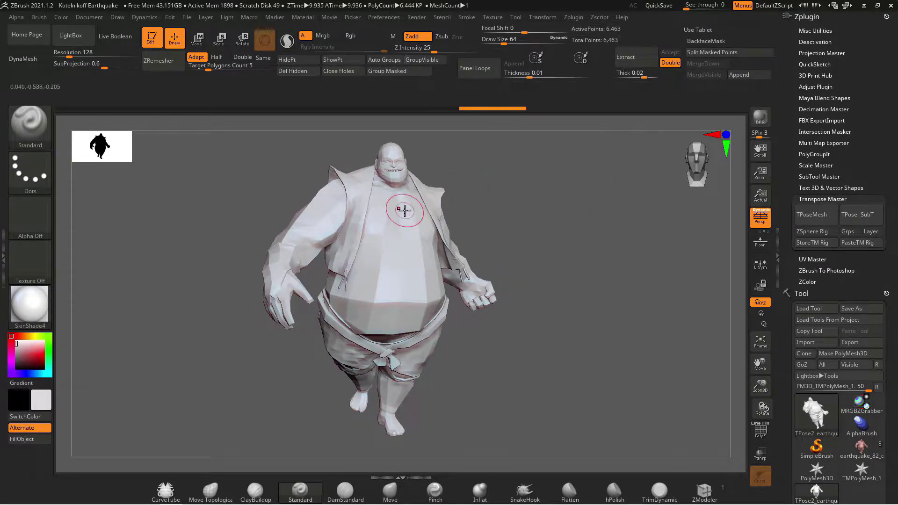
{"action": "left_click_drag", "start_coordinate": [642, 280], "coordinate": [640, 281]}
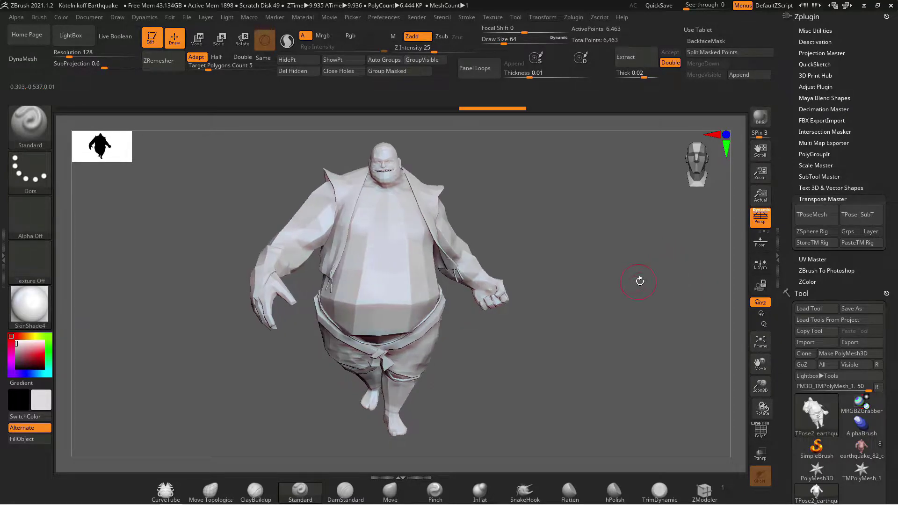
{"action": "left_click", "coordinate": [820, 198]}
{"action": "left_click", "coordinate": [813, 210]}
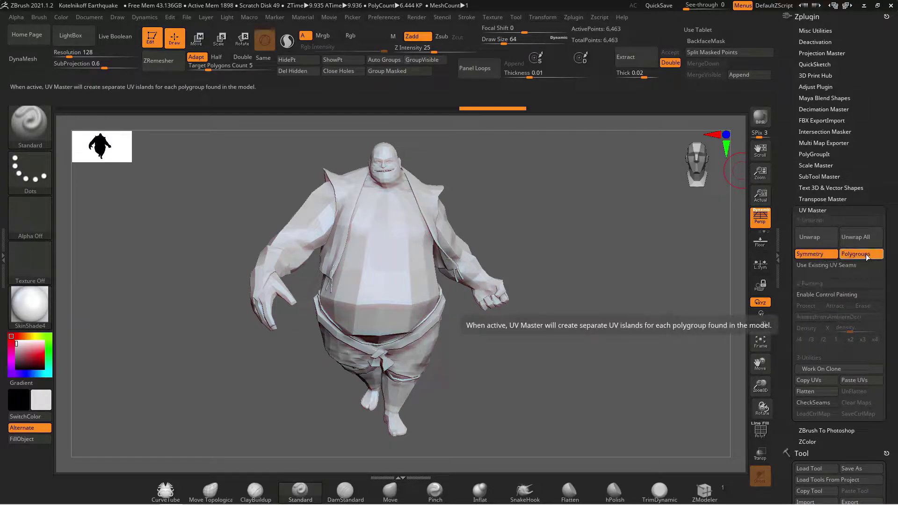
{"action": "left_click", "coordinate": [819, 238]}
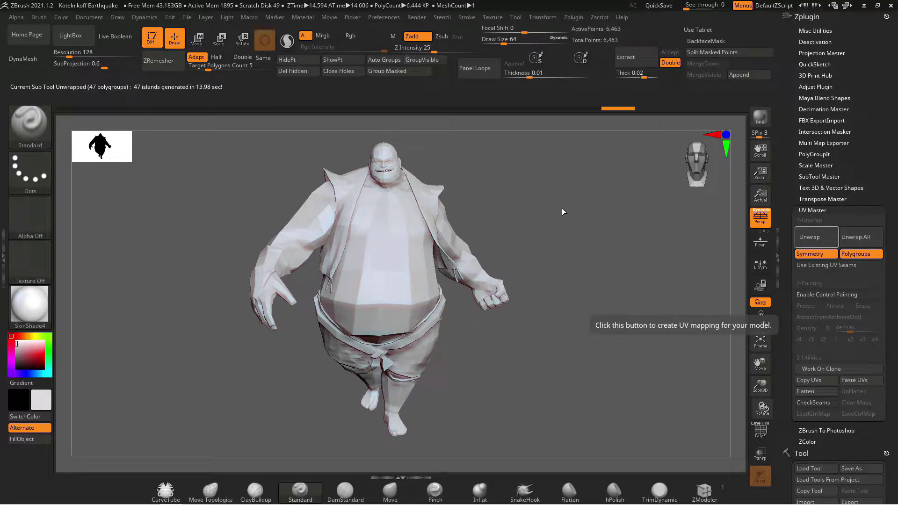
{"action": "left_click_drag", "start_coordinate": [562, 209], "coordinate": [734, 171]}
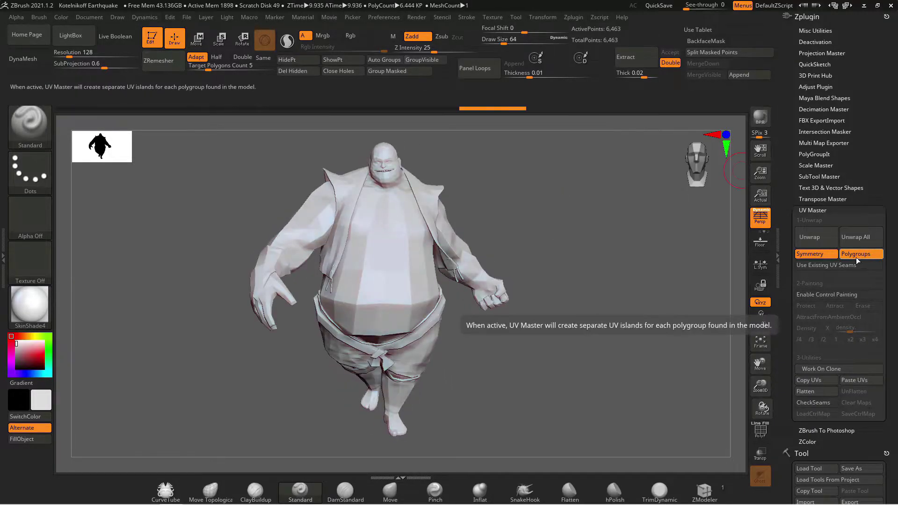
{"action": "left_click", "coordinate": [820, 238]}
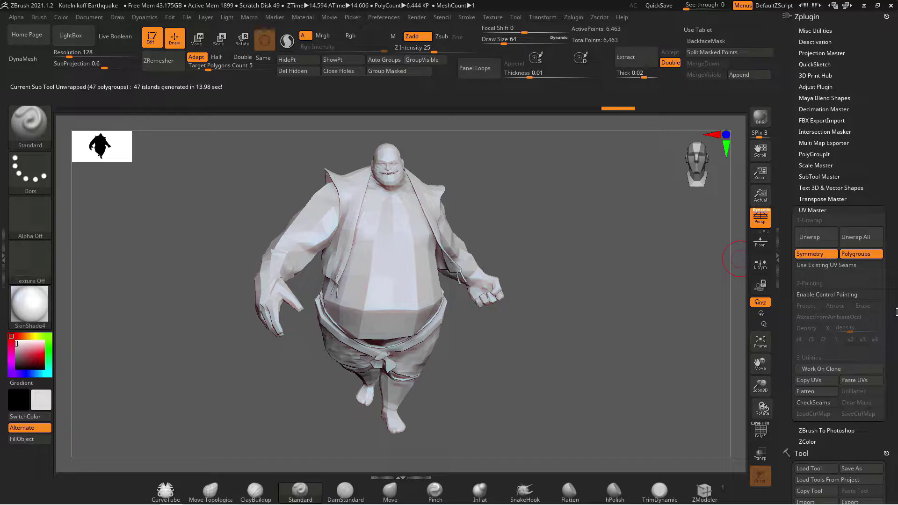
Step: Transfer the TPose mesh back to the original subtools with Transpose Master, including its UVs
{"action": "left_click", "coordinate": [817, 210]}
{"action": "left_click", "coordinate": [816, 200]}
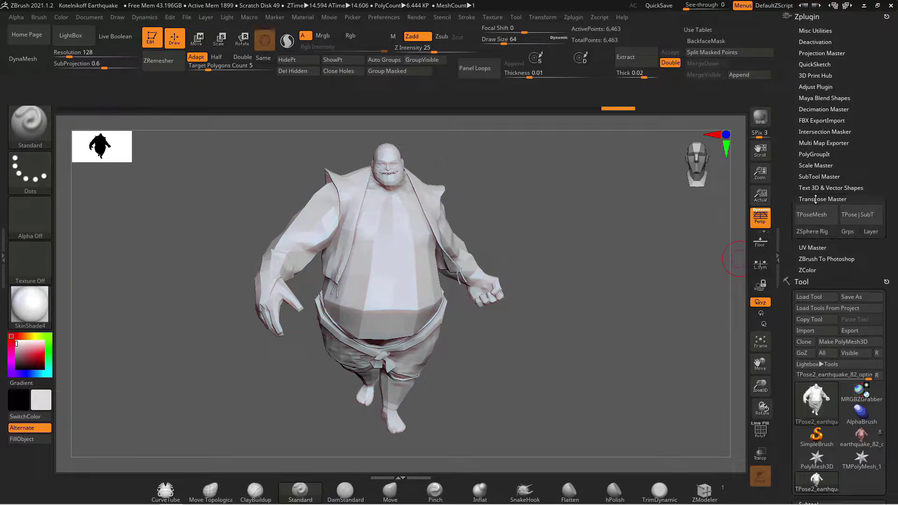
{"action": "left_click", "coordinate": [870, 218]}
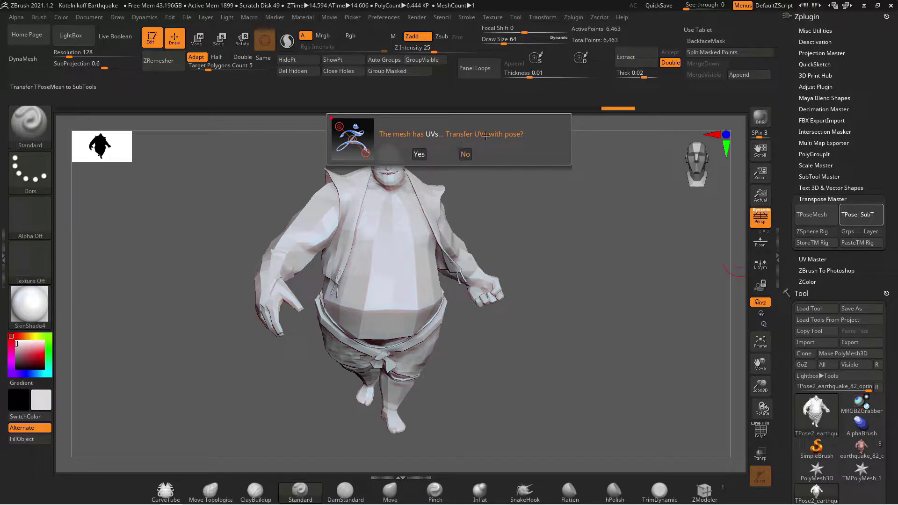
{"action": "left_click", "coordinate": [419, 153]}
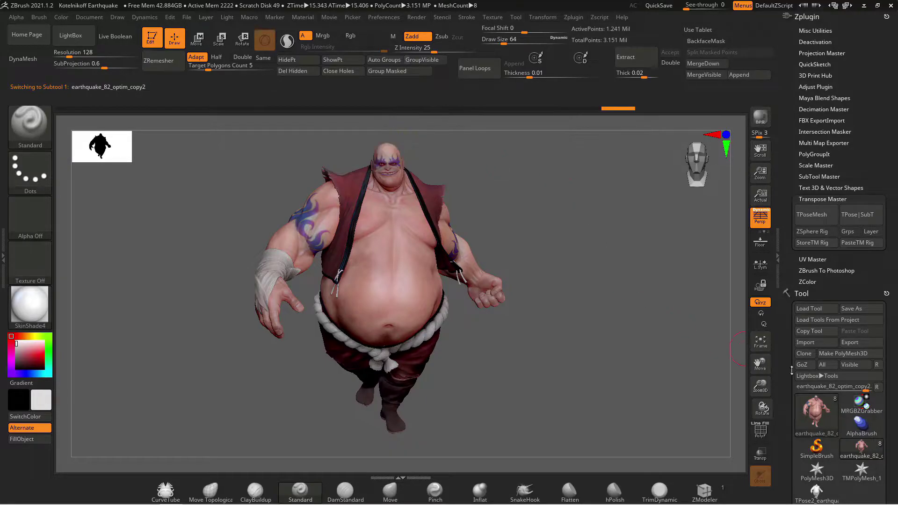
{"action": "left_click", "coordinate": [816, 200]}
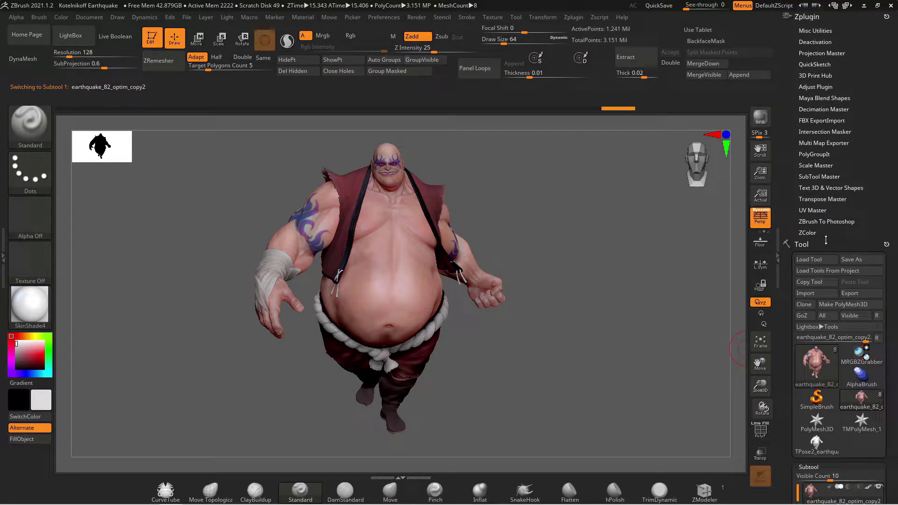
{"action": "left_click", "coordinate": [806, 18]}
{"action": "scroll", "coordinate": [879, 134], "scroll_direction": "down", "scroll_amount": 5}
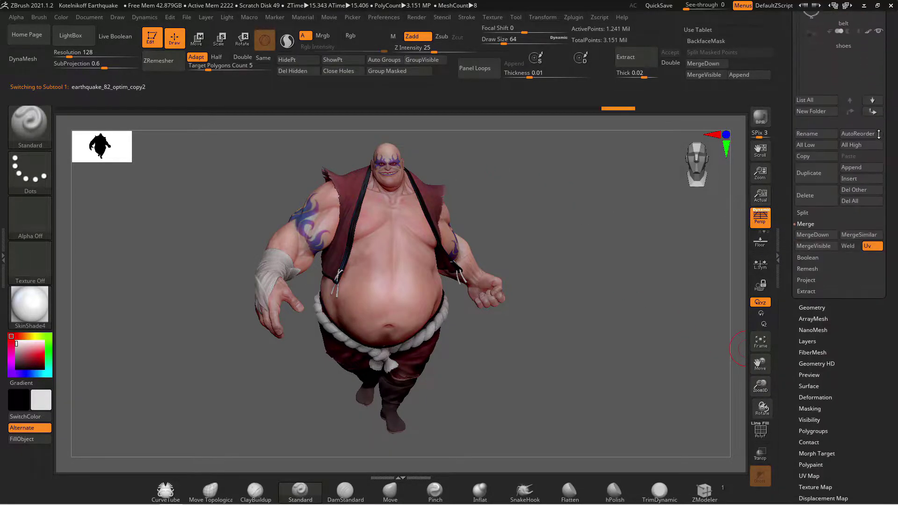
{"action": "scroll", "coordinate": [880, 135], "scroll_direction": "down", "scroll_amount": 5}
{"action": "left_click", "coordinate": [809, 327]}
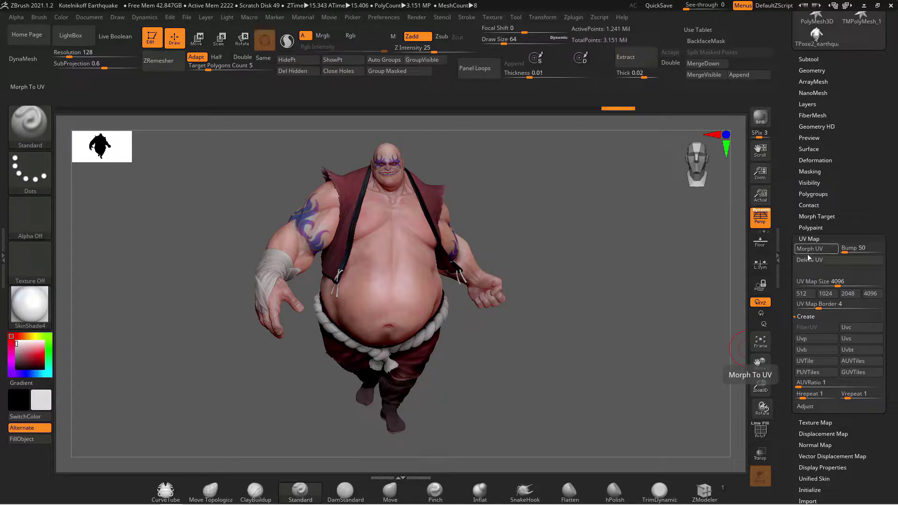
{"action": "left_click", "coordinate": [807, 239]}
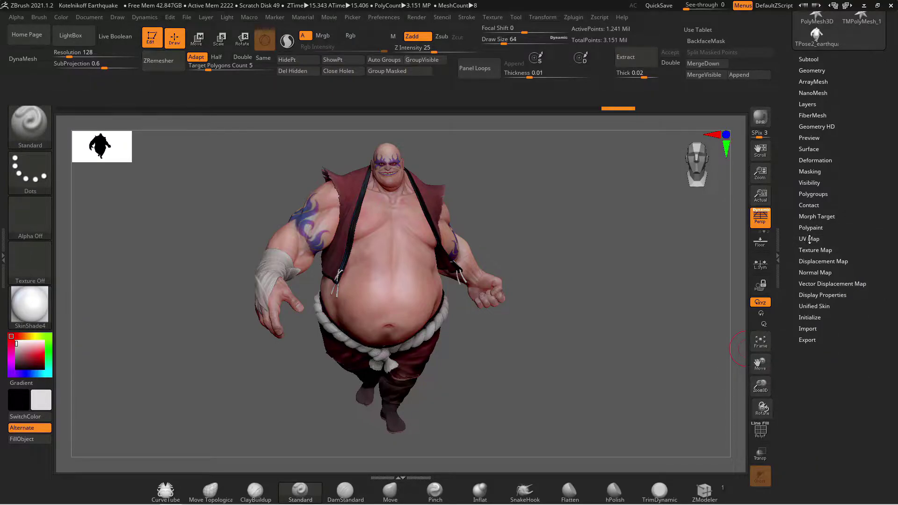
Step: Merge all visible subtools with the Uv option on and switch to the merged Earthquake tool
{"action": "scroll", "coordinate": [878, 126], "scroll_direction": "up", "scroll_amount": 5}
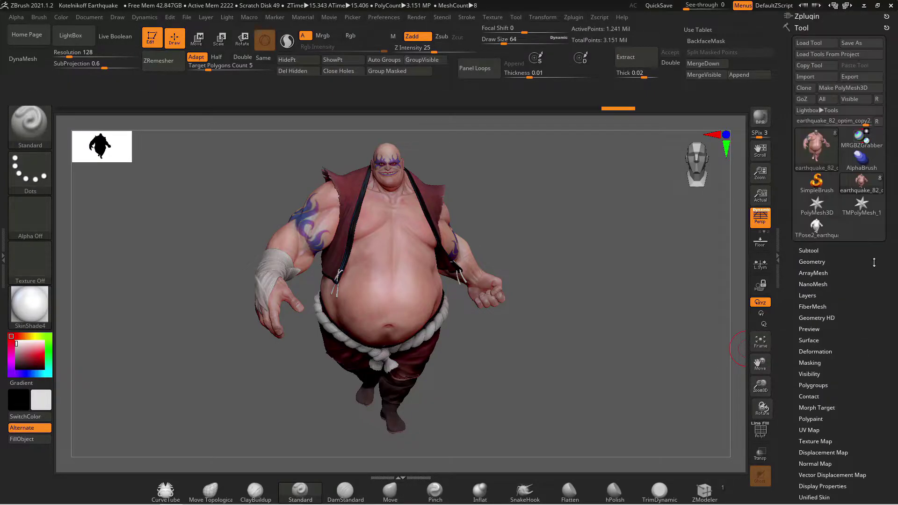
{"action": "left_click", "coordinate": [809, 251]}
{"action": "scroll", "coordinate": [805, 323], "scroll_direction": "down", "scroll_amount": 5}
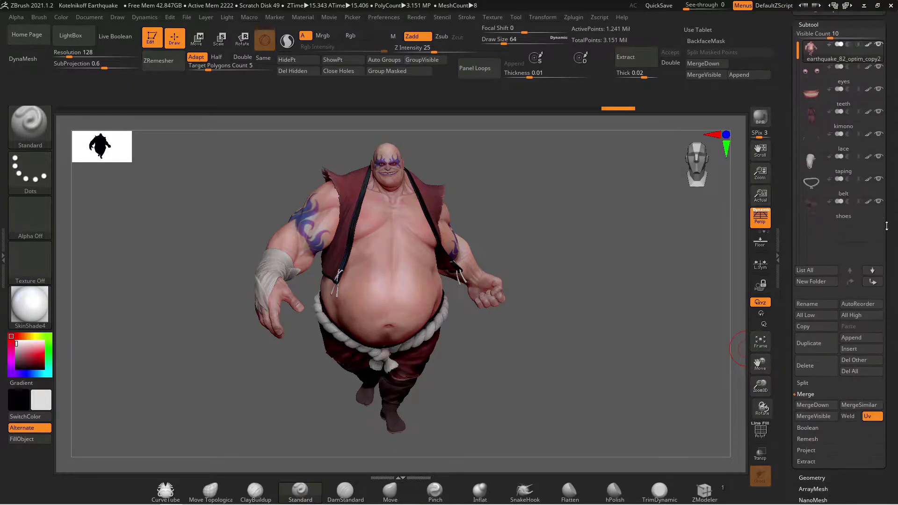
{"action": "left_click", "coordinate": [871, 416]}
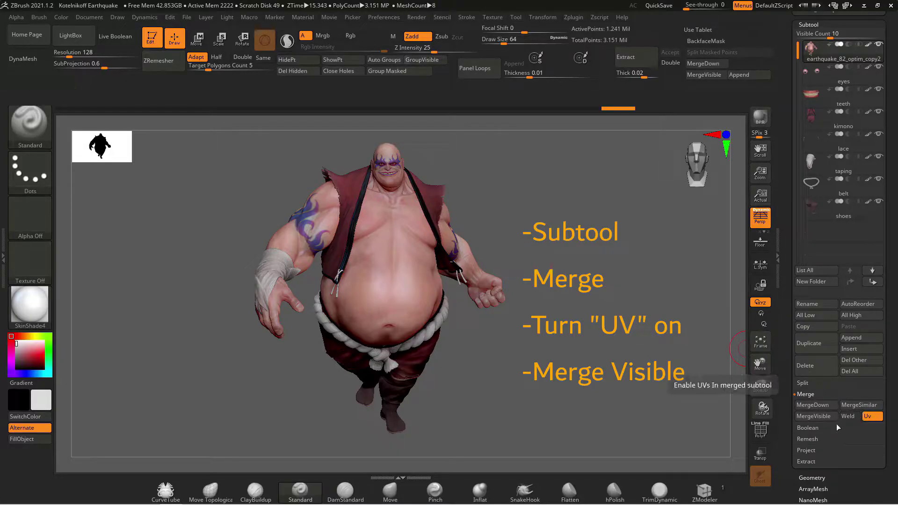
{"action": "left_click", "coordinate": [817, 416]}
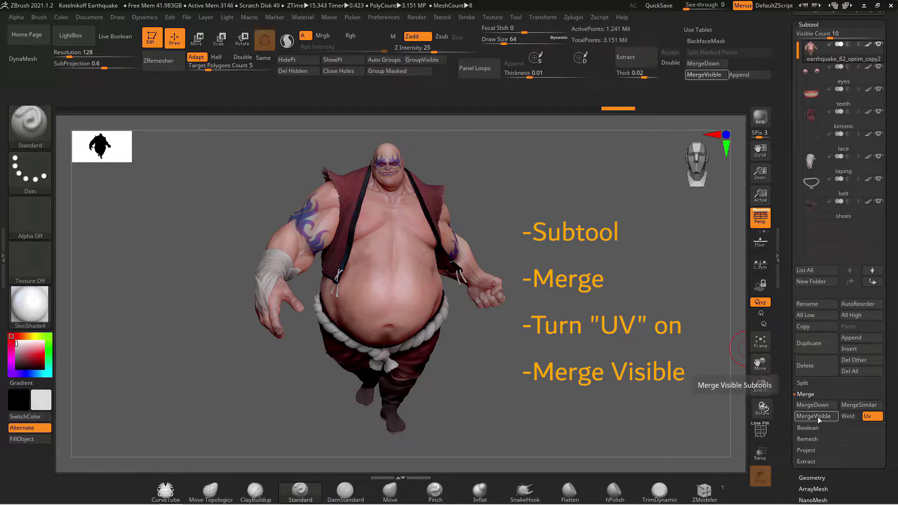
{"action": "scroll", "coordinate": [892, 295], "scroll_direction": "up", "scroll_amount": 3}
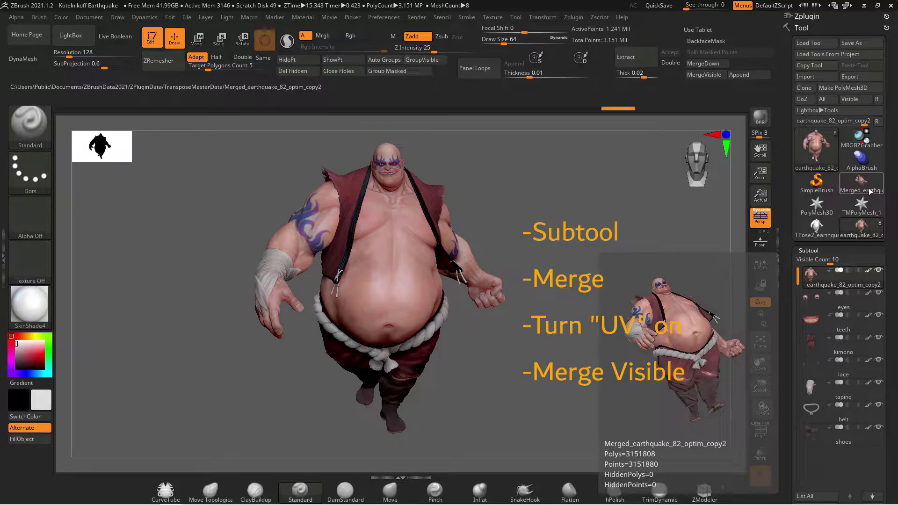
{"action": "left_click", "coordinate": [869, 189]}
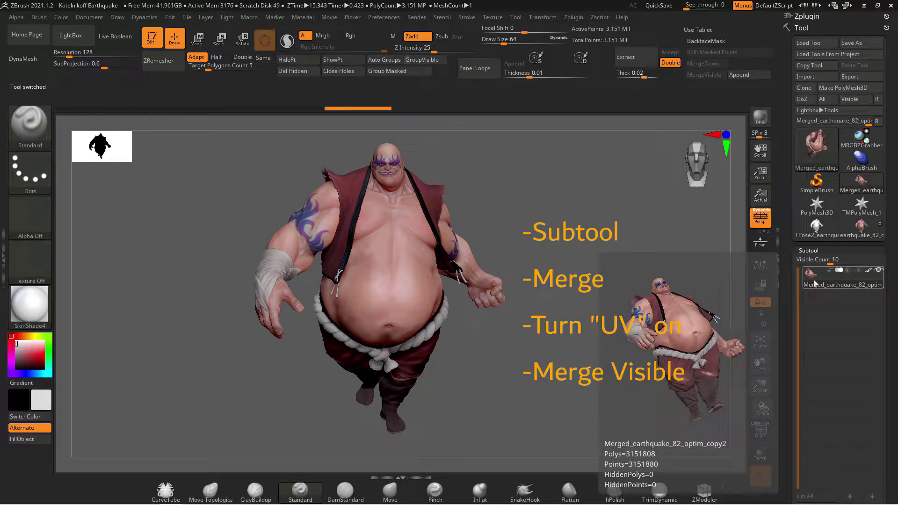
{"action": "left_click_drag", "start_coordinate": [679, 300], "coordinate": [691, 299]}
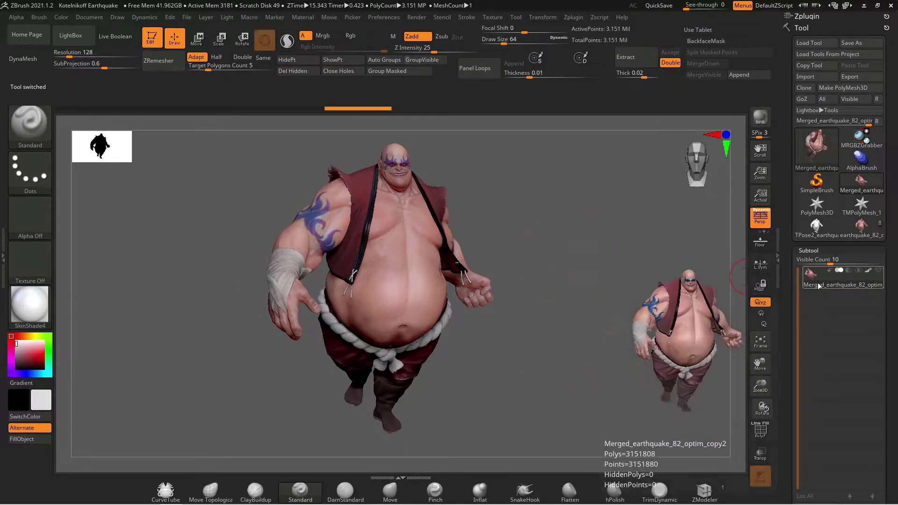
Step: Create a new texture map for the merged Earthquake mesh and generate its colours from polypaint
{"action": "scroll", "coordinate": [822, 281], "scroll_direction": "down", "scroll_amount": 10}
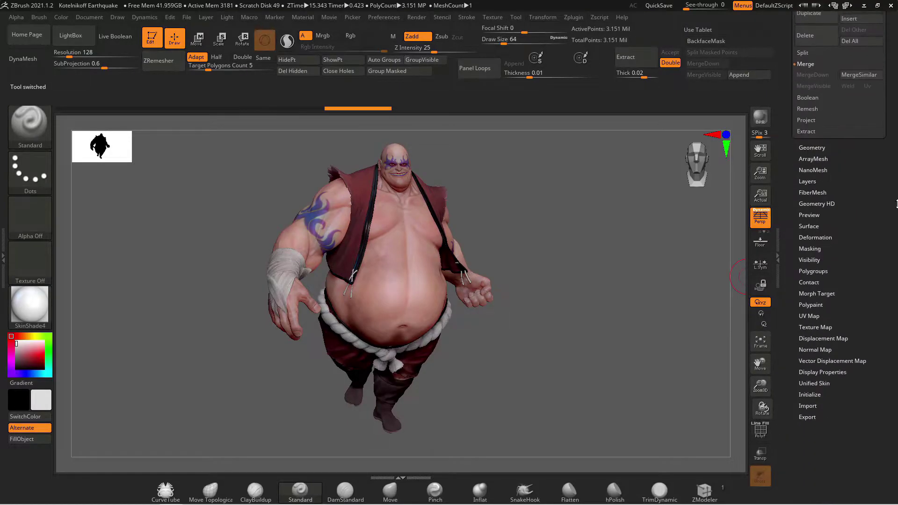
{"action": "left_click", "coordinate": [814, 305]}
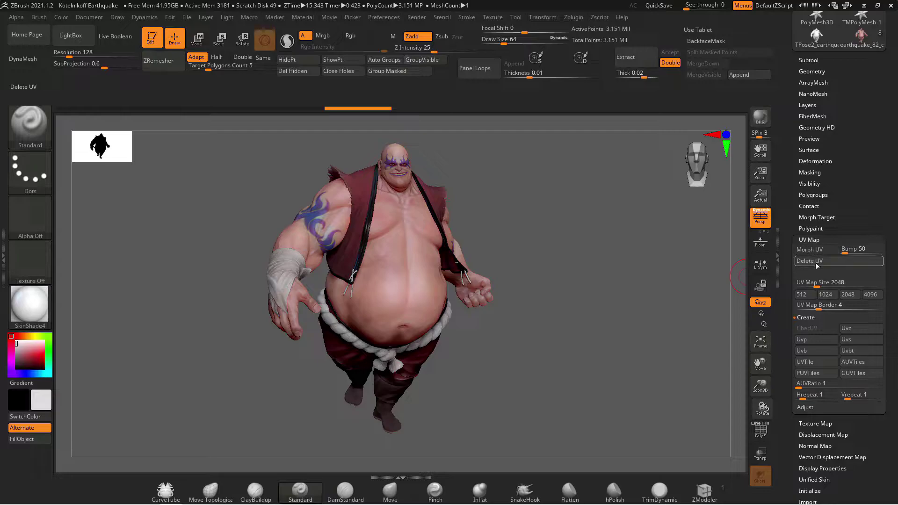
{"action": "left_click", "coordinate": [819, 240]}
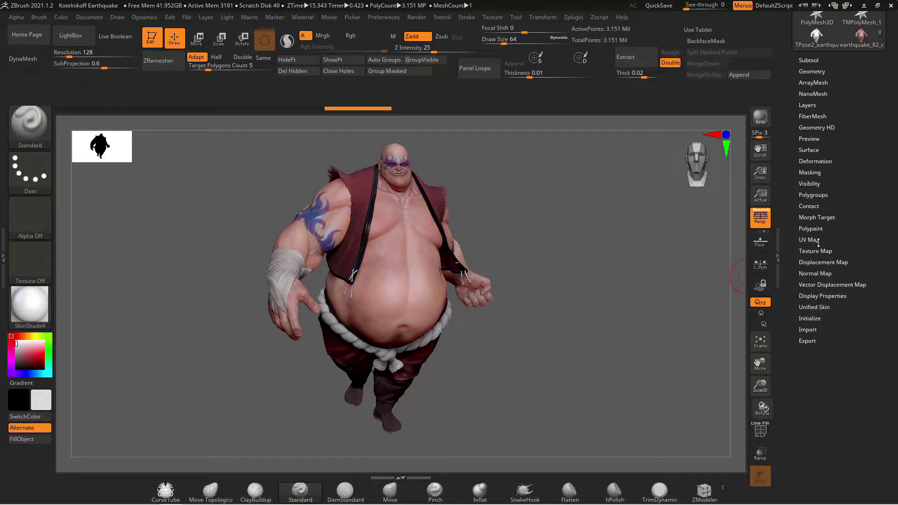
{"action": "left_click", "coordinate": [822, 251]}
{"action": "left_click", "coordinate": [860, 285]}
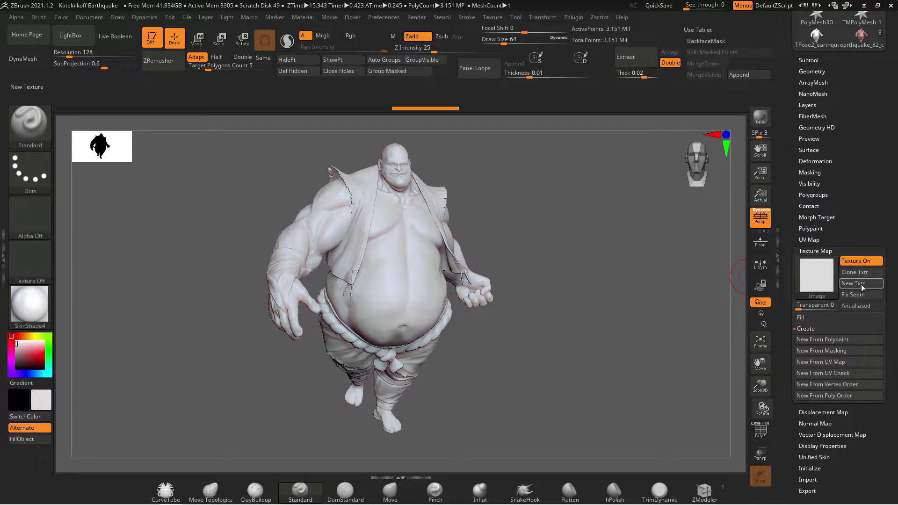
{"action": "left_click", "coordinate": [812, 329]}
{"action": "left_click", "coordinate": [812, 331]}
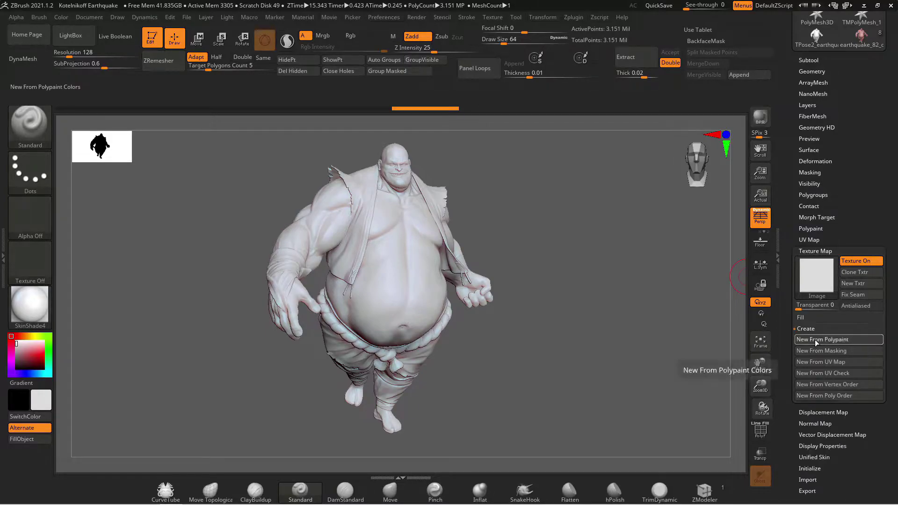
{"action": "left_click", "coordinate": [817, 340]}
{"action": "mouse_move", "coordinate": [809, 286]}
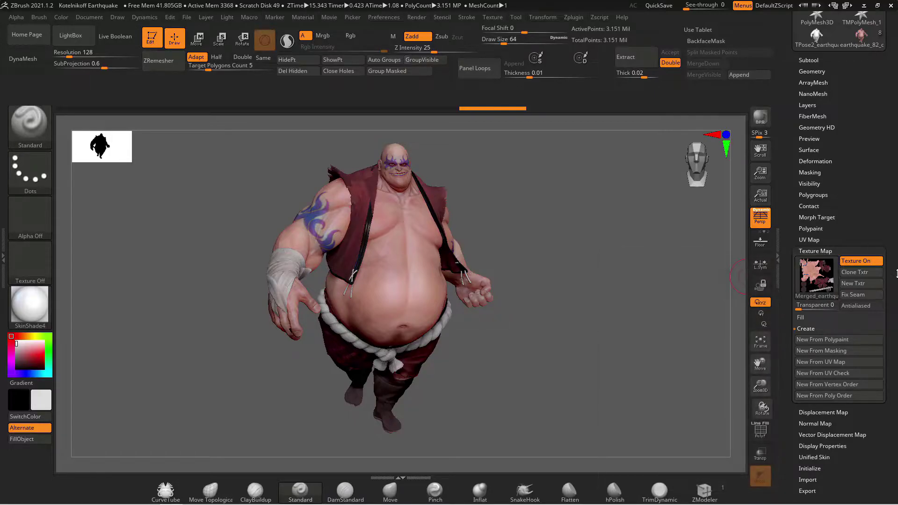
Step: Export the merged tool in OBJ format as "Merged_earthquake_82_optim_copy2.obj"
{"action": "scroll", "coordinate": [843, 140], "scroll_direction": "up", "scroll_amount": 5}
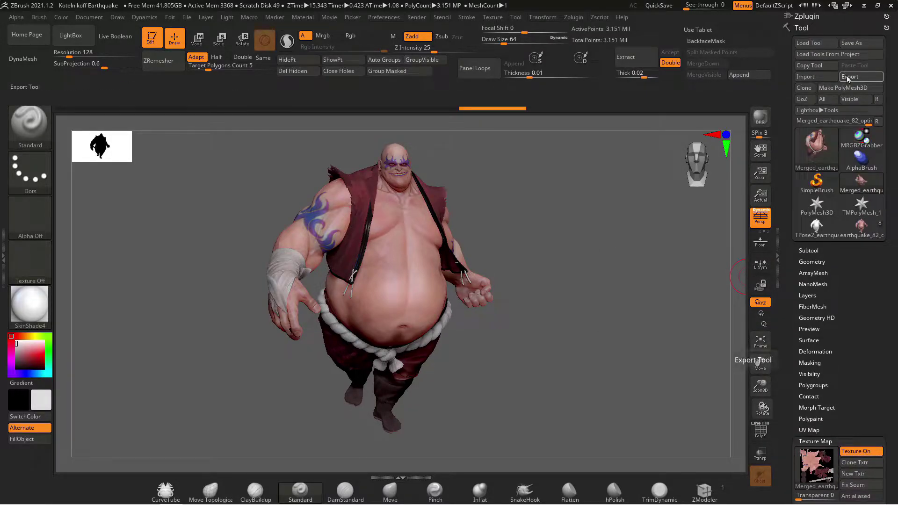
{"action": "left_click", "coordinate": [848, 78]}
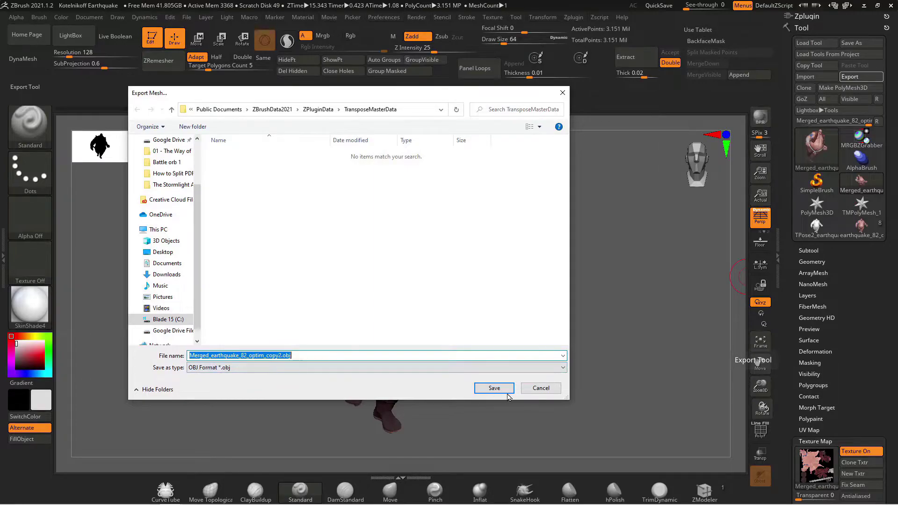
{"action": "left_click", "coordinate": [495, 389]}
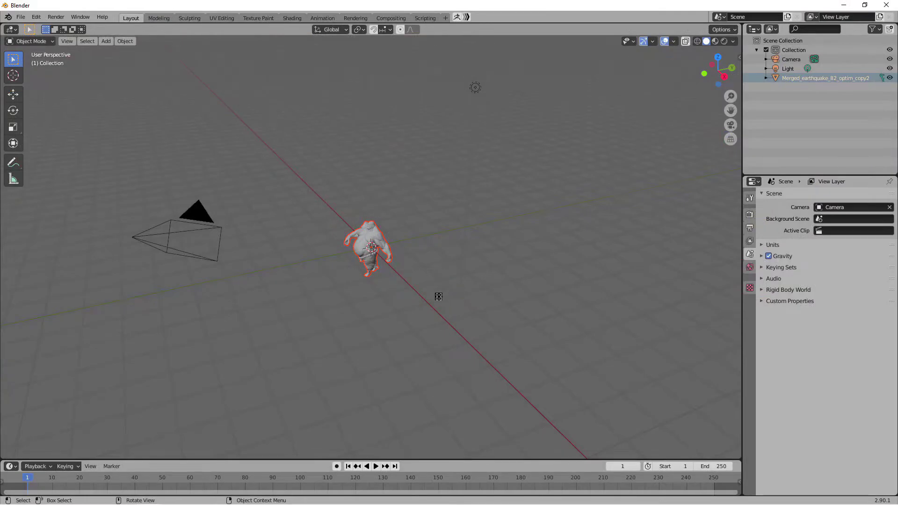
Step: Switch to Blender, inspect the imported merged Earthquake model from the front and select it
{"action": "left_click", "coordinate": [439, 297]}
{"action": "middle_click_drag", "start_coordinate": [435, 285], "coordinate": [454, 263]}
{"action": "scroll", "coordinate": [531, 284], "scroll_direction": "up", "scroll_amount": 4}
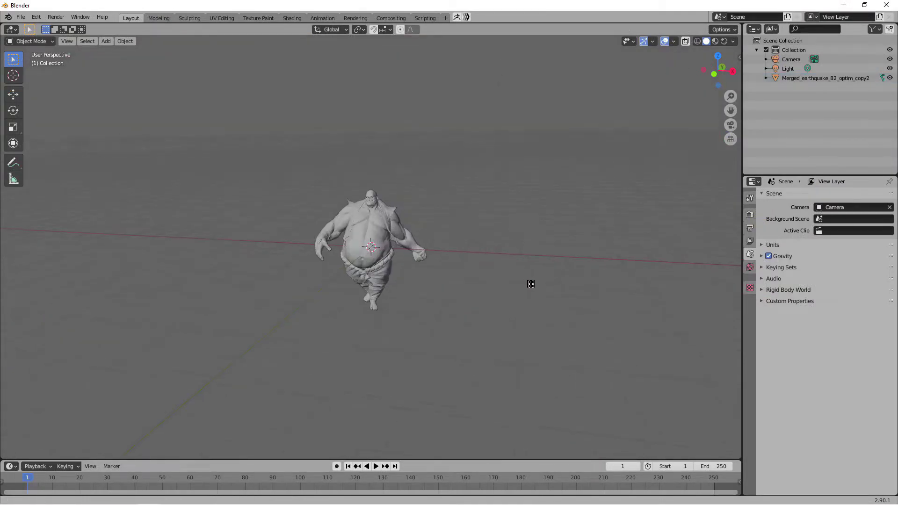
{"action": "scroll", "coordinate": [576, 283], "scroll_direction": "up", "scroll_amount": 6}
{"action": "middle_click_drag", "start_coordinate": [577, 265], "coordinate": [591, 277]}
{"action": "left_click", "coordinate": [410, 156]}
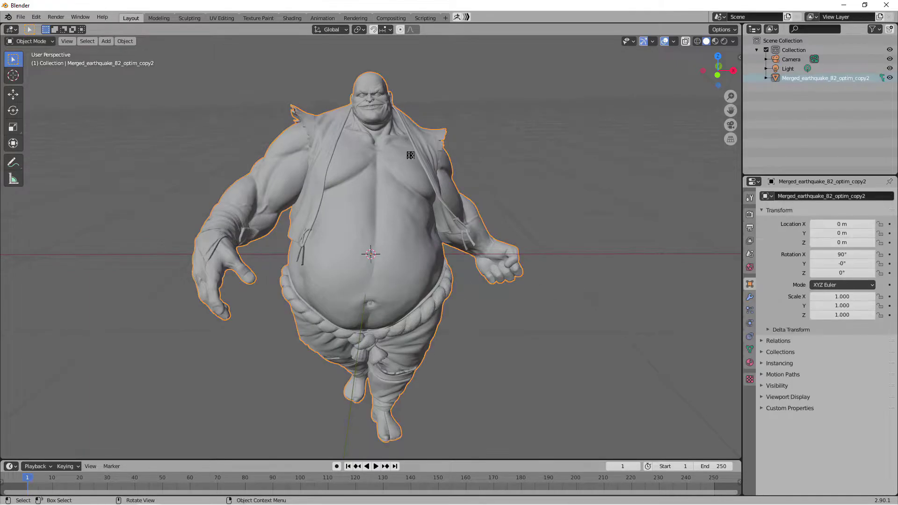
Step: Examine the merged model's image texture node and its textured appearance in the Shading workspace
{"action": "left_click", "coordinate": [291, 18]}
{"action": "scroll", "coordinate": [422, 354], "scroll_direction": "up", "scroll_amount": 3, "text": "shift"}
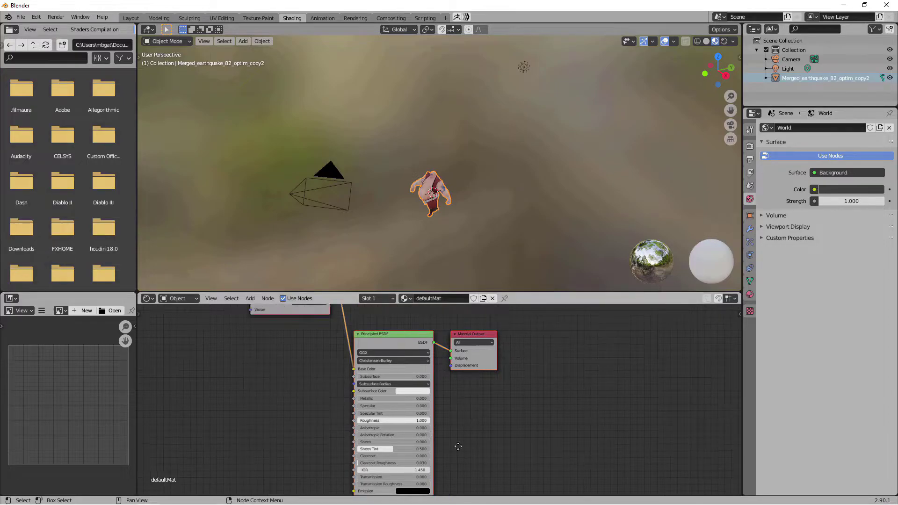
{"action": "middle_click_drag", "start_coordinate": [422, 354], "coordinate": [400, 407]}
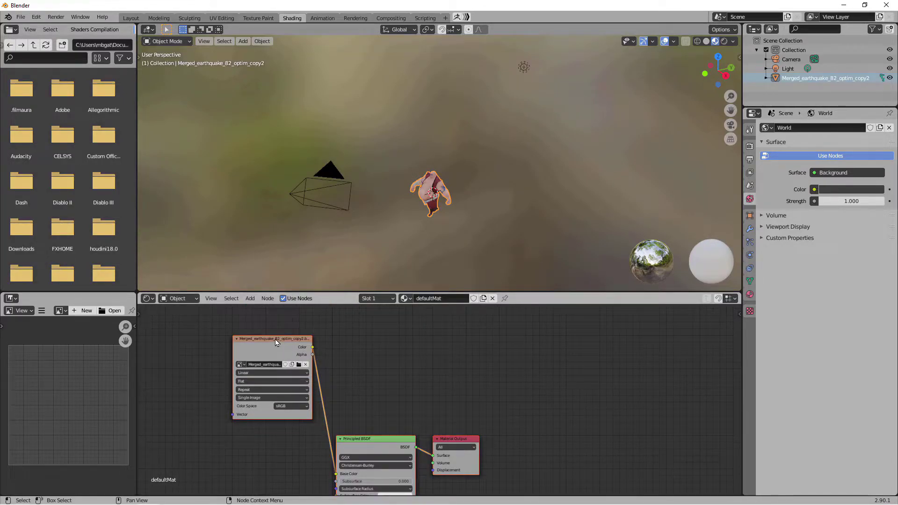
{"action": "middle_click_drag", "start_coordinate": [407, 371], "coordinate": [429, 360]}
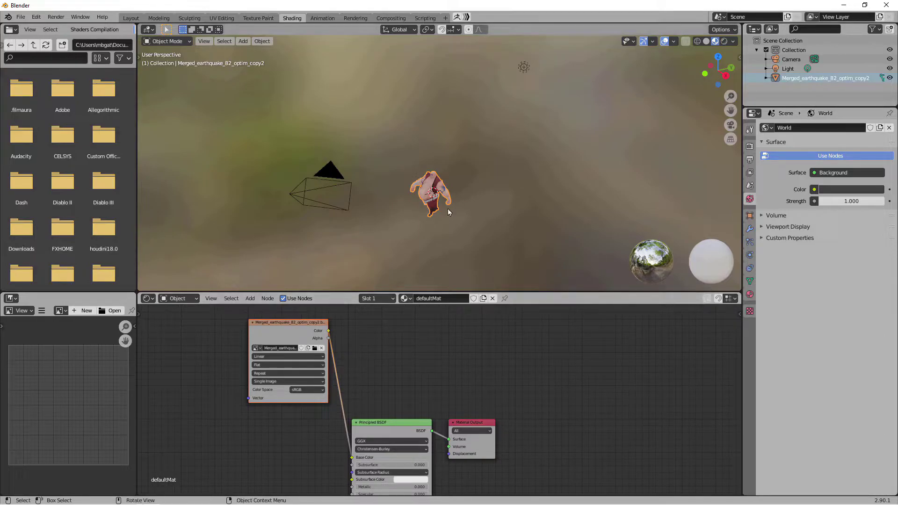
{"action": "middle_click_drag", "start_coordinate": [447, 208], "coordinate": [524, 207]}
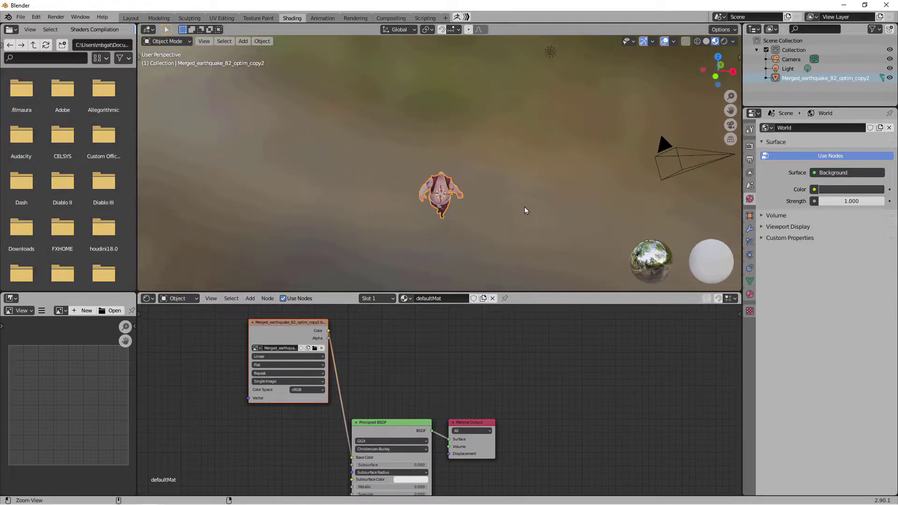
{"action": "scroll", "coordinate": [524, 206], "scroll_direction": "up", "scroll_amount": 5}
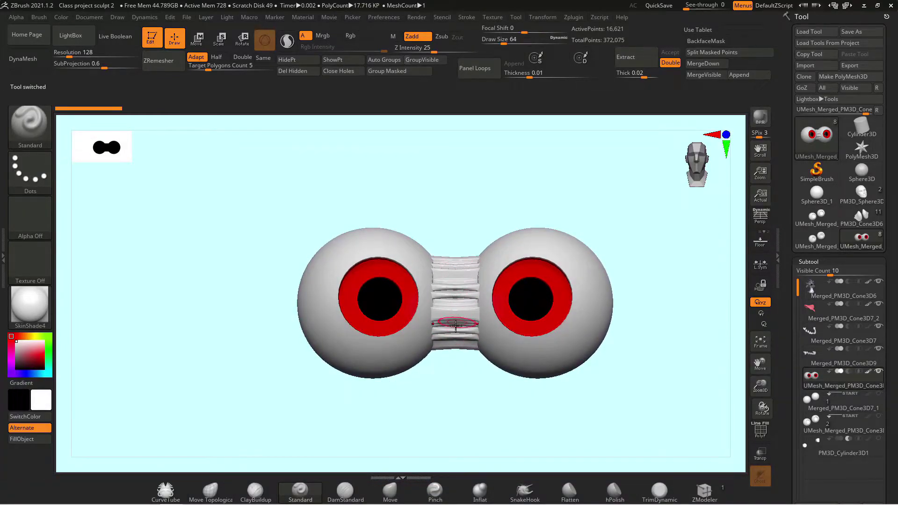
Step: Switch to the eyes tool in ZBrush, append the two-sphere UMesh_Merged mesh as a subtool and select it
{"action": "left_click_drag", "start_coordinate": [473, 403], "coordinate": [499, 406]}
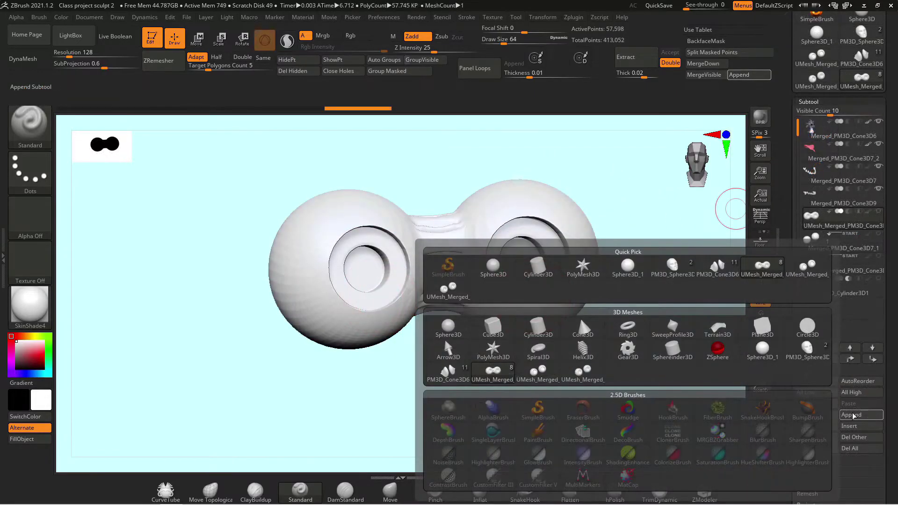
{"action": "left_click", "coordinate": [851, 415]}
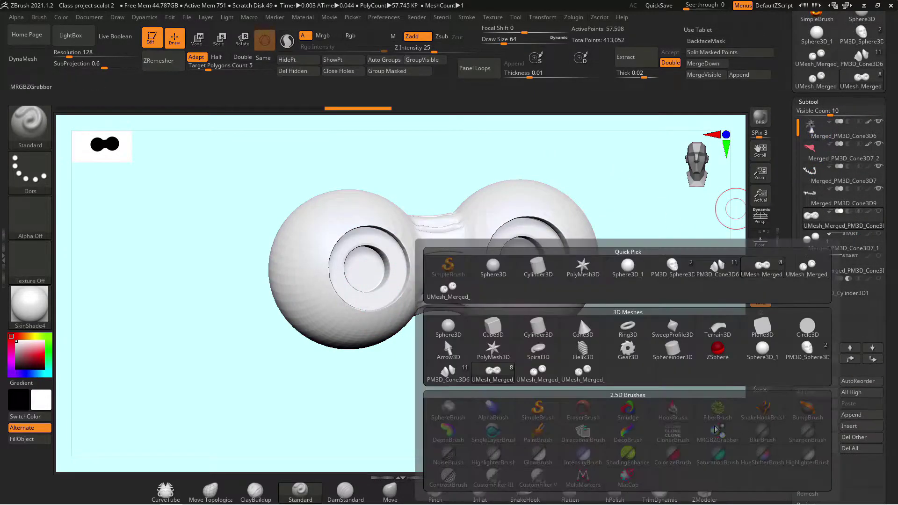
{"action": "left_click", "coordinate": [458, 292]}
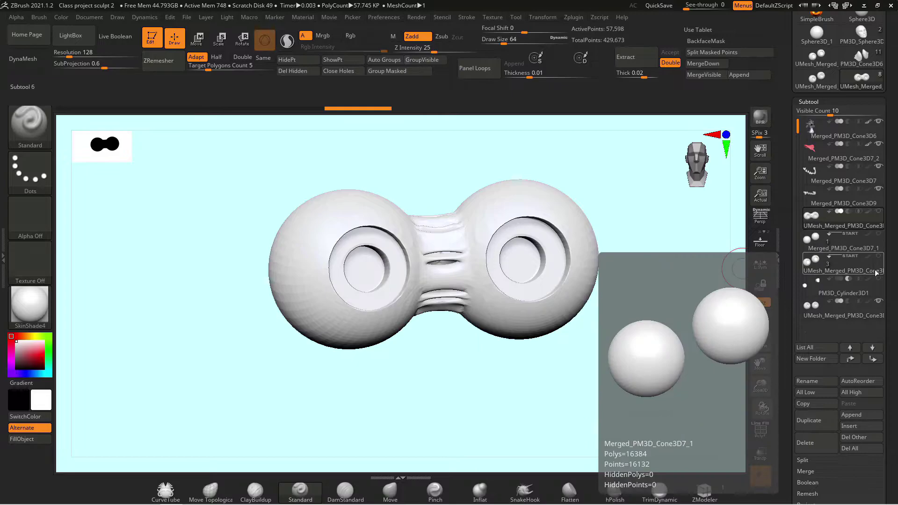
{"action": "left_click", "coordinate": [819, 311]}
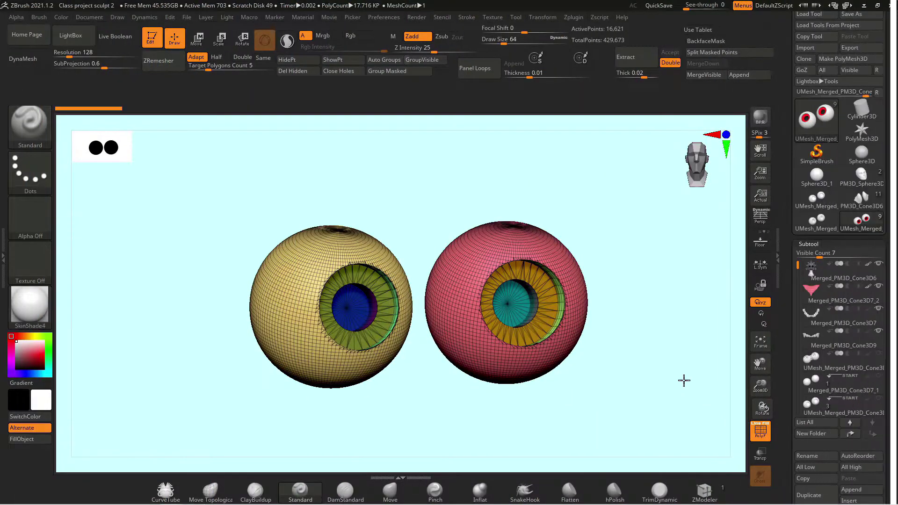
{"action": "scroll", "coordinate": [896, 320], "scroll_direction": "down", "scroll_amount": 1}
{"action": "scroll", "coordinate": [897, 321], "scroll_direction": "down", "scroll_amount": 3}
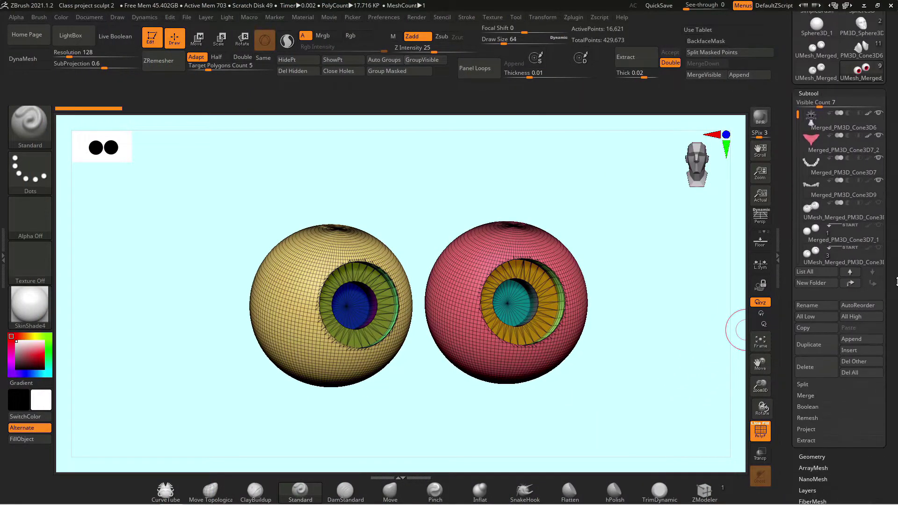
Step: Remesh the merged eyes subtool with DynaMesh at resolution 304 and check its wireframe up close
{"action": "left_click", "coordinate": [813, 457]}
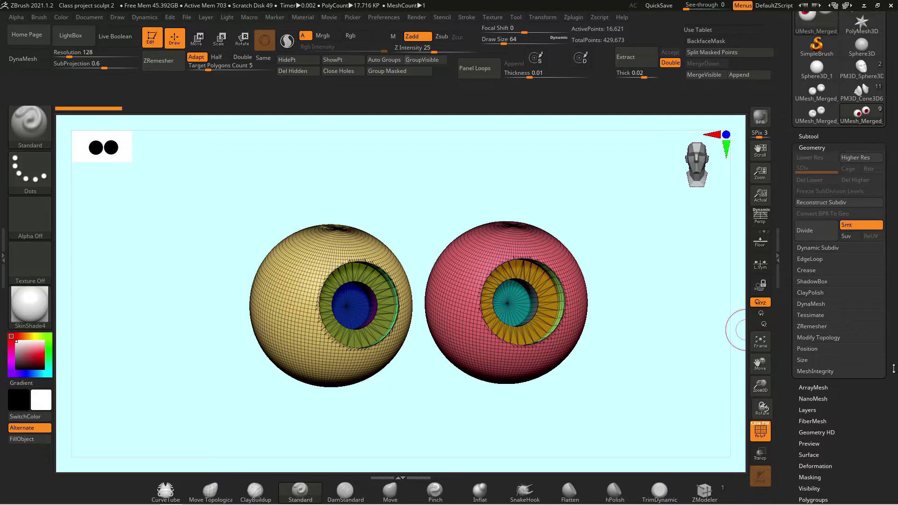
{"action": "left_click", "coordinate": [821, 304]}
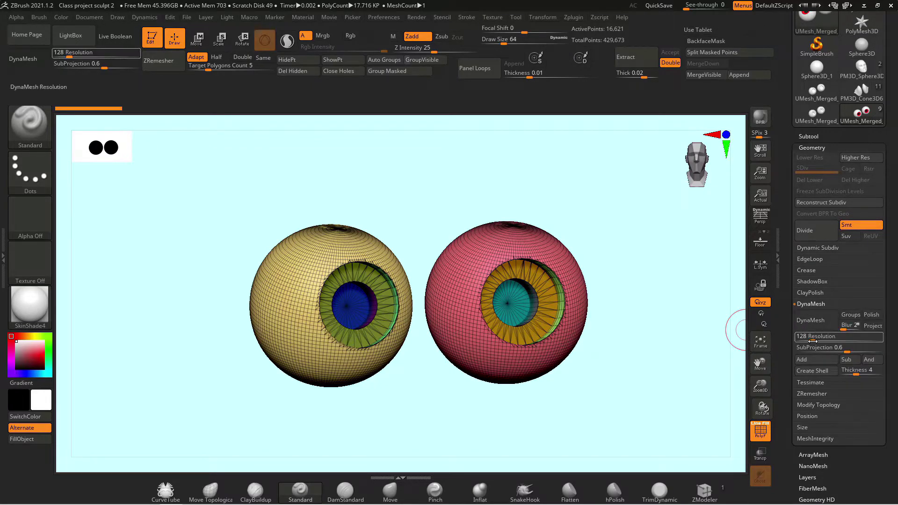
{"action": "left_click_drag", "start_coordinate": [808, 337], "coordinate": [804, 341]}
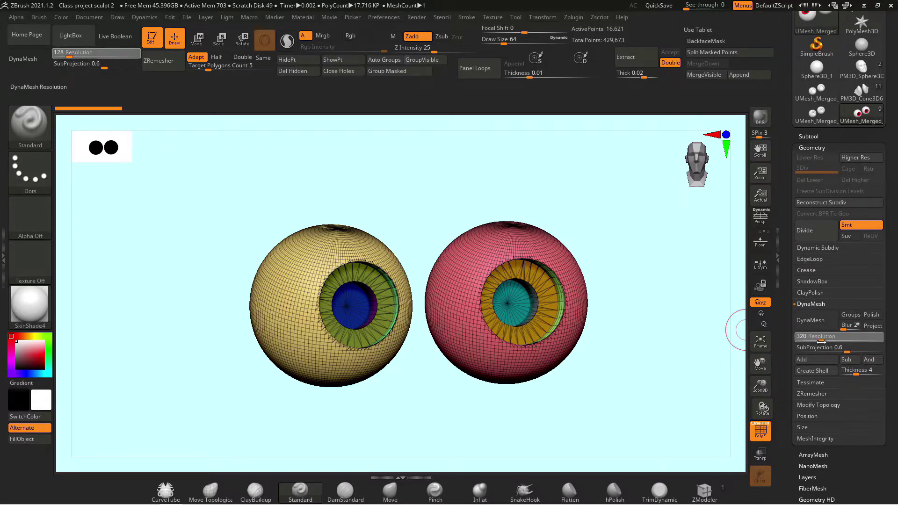
{"action": "left_click", "coordinate": [817, 320]}
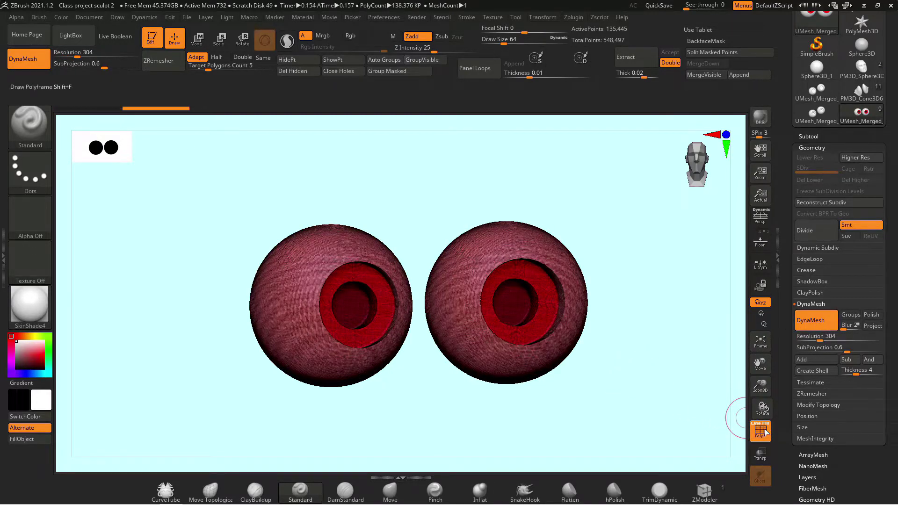
{"action": "left_click", "coordinate": [766, 433]}
{"action": "left_click", "coordinate": [766, 433]}
{"action": "left_click_drag", "start_coordinate": [624, 357], "coordinate": [553, 317], "text": "alt"}
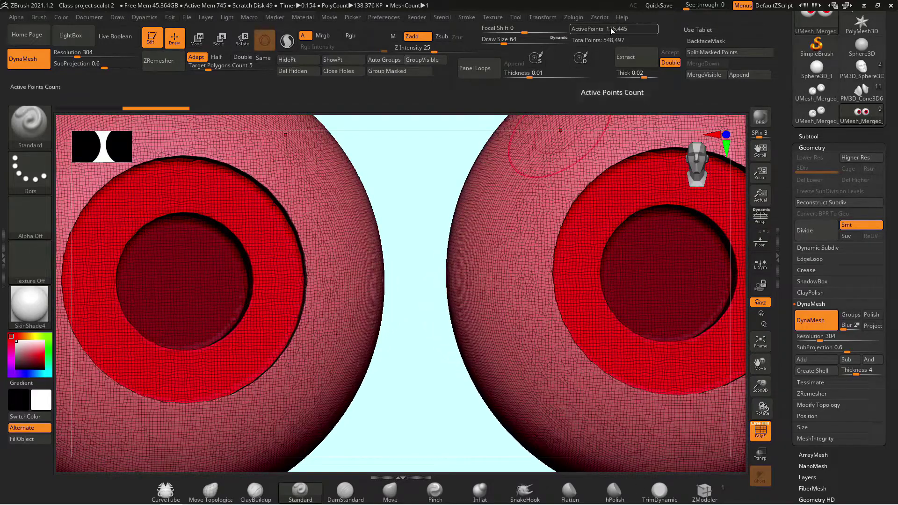
{"action": "key", "text": "f"}
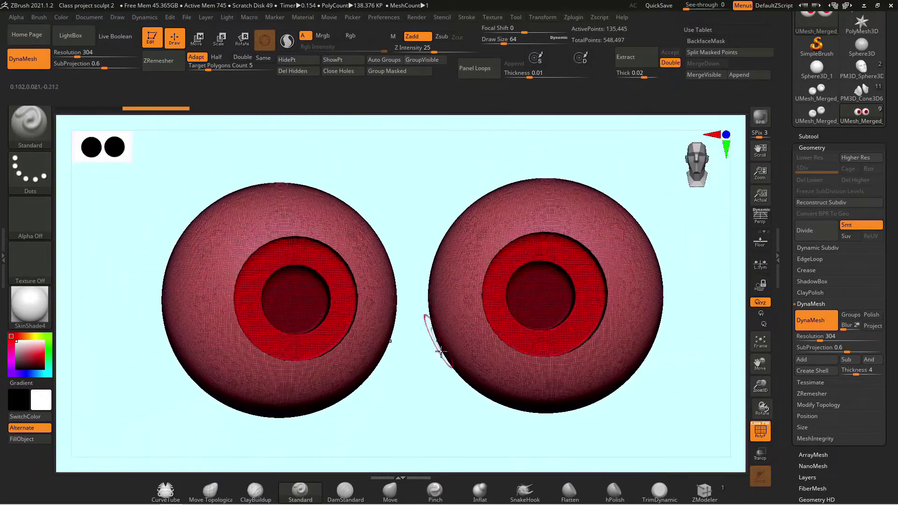
Step: Select the mouth subtool and remesh it with DynaMesh
{"action": "left_click", "coordinate": [442, 396], "text": "alt"}
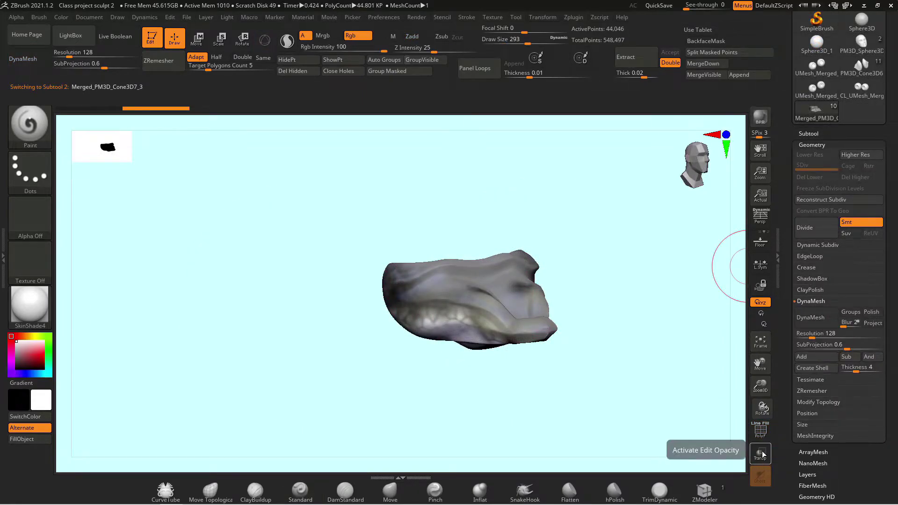
{"action": "left_click", "coordinate": [816, 318]}
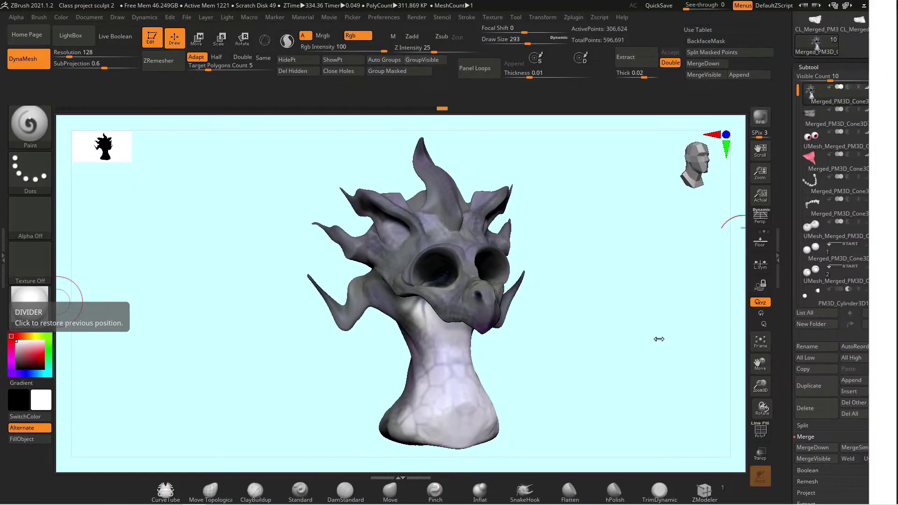
Step: Review the dragon's visible subtools and switch to its merged single-subtool version
{"action": "mouse_move", "coordinate": [658, 341]}
{"action": "left_mouse_down"}
{"action": "mouse_move", "coordinate": [637, 339]}
{"action": "mouse_move", "coordinate": [649, 344]}
{"action": "left_mouse_up"}
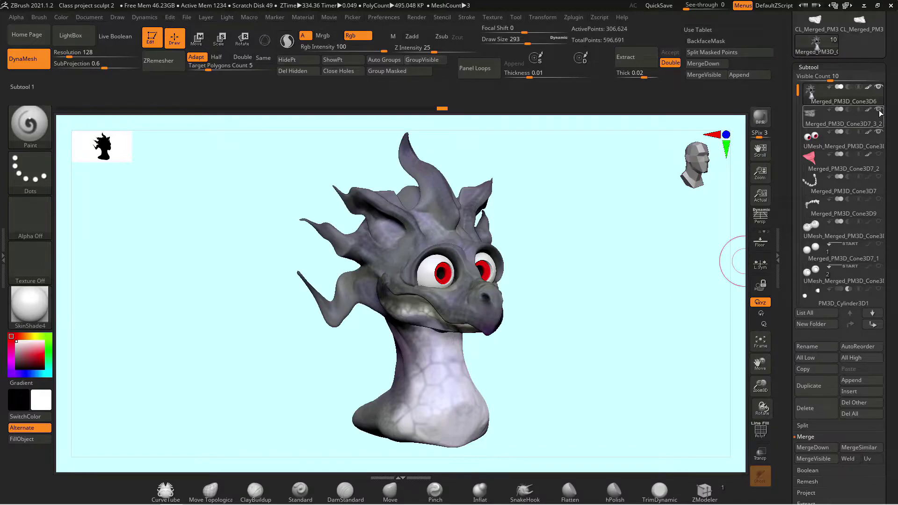
{"action": "scroll", "coordinate": [841, 304], "scroll_direction": "down", "scroll_amount": 3}
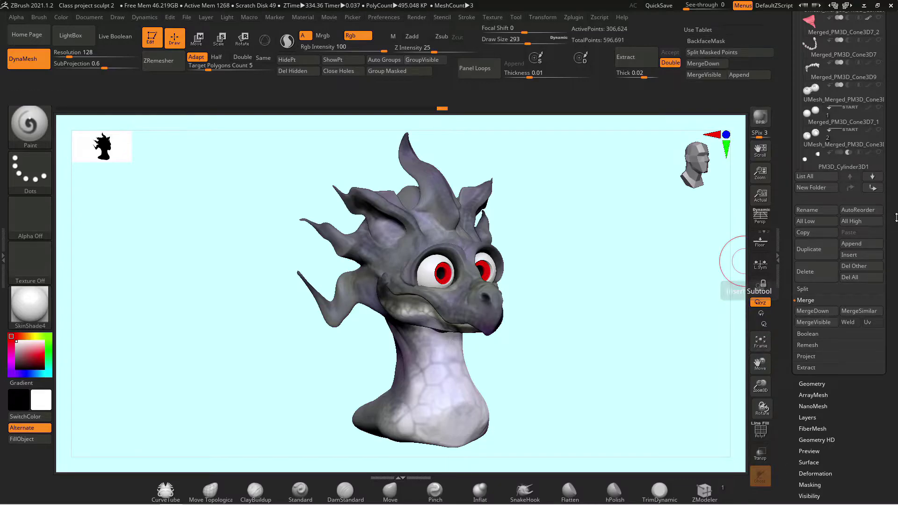
{"action": "scroll", "coordinate": [894, 282], "scroll_direction": "up", "scroll_amount": 3}
{"action": "scroll", "coordinate": [894, 282], "scroll_direction": "up", "scroll_amount": 2}
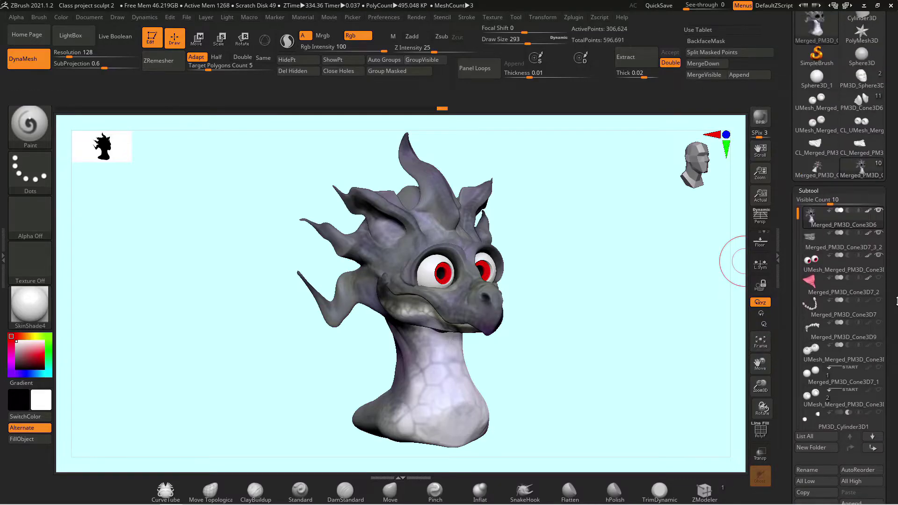
{"action": "left_click", "coordinate": [824, 176]}
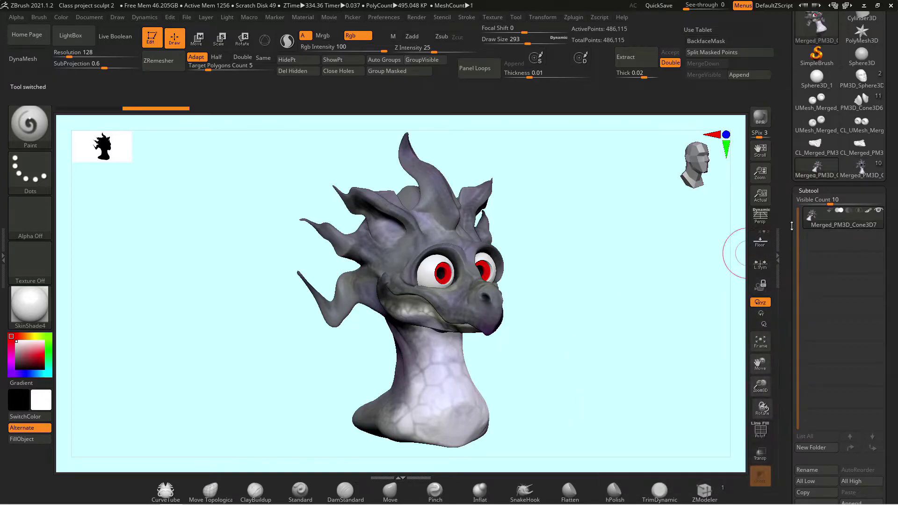
Step: Display the merged dragon's polygroup wireframe and isolate the near eye's polygroup for inspection
{"action": "mouse_move", "coordinate": [598, 357]}
{"action": "left_mouse_down"}
{"action": "mouse_move", "coordinate": [563, 351]}
{"action": "mouse_move", "coordinate": [638, 353]}
{"action": "mouse_move", "coordinate": [399, 261]}
{"action": "left_mouse_up"}
{"action": "left_click", "coordinate": [761, 430]}
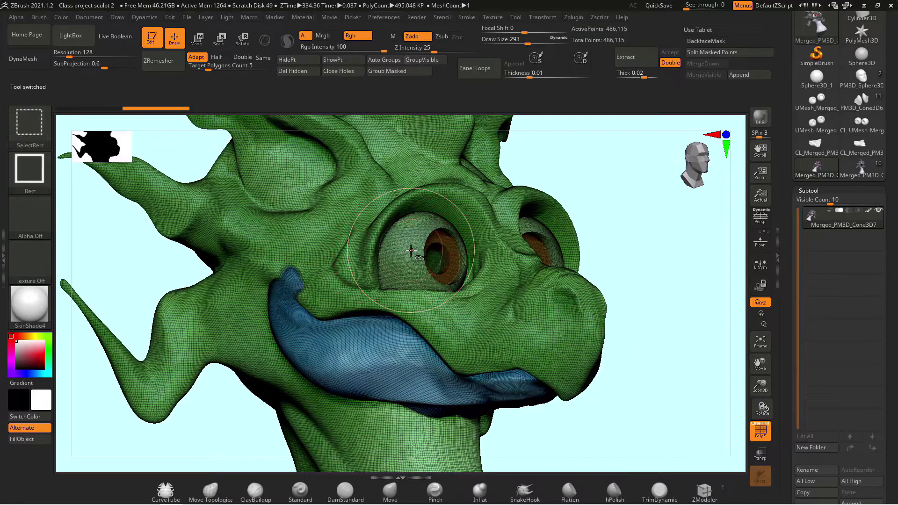
{"action": "left_click", "coordinate": [411, 250], "text": "ctrl+shift"}
{"action": "left_click_drag", "start_coordinate": [641, 321], "coordinate": [646, 271]}
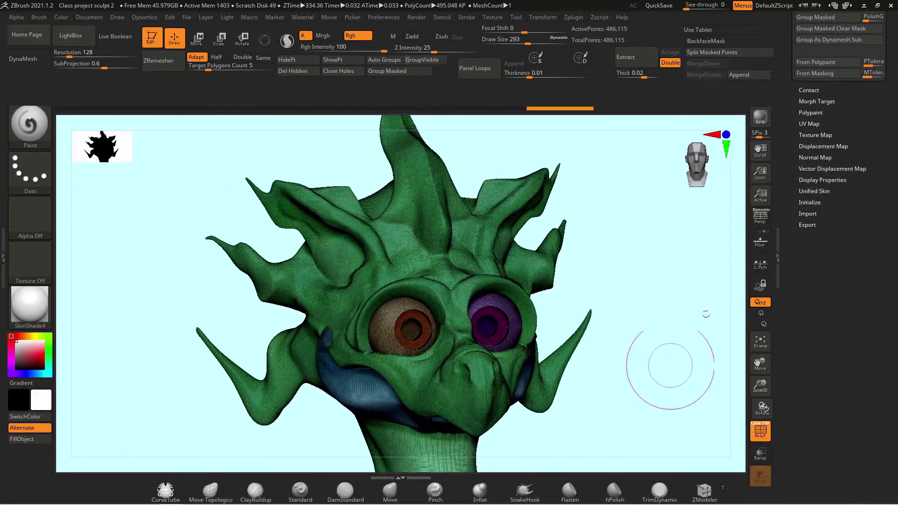
Step: Run Auto Groups on the merged dragon to regroup its head, mouth and eye parts, and inspect the polygroups
{"action": "scroll", "coordinate": [866, 253], "scroll_direction": "up", "scroll_amount": 5}
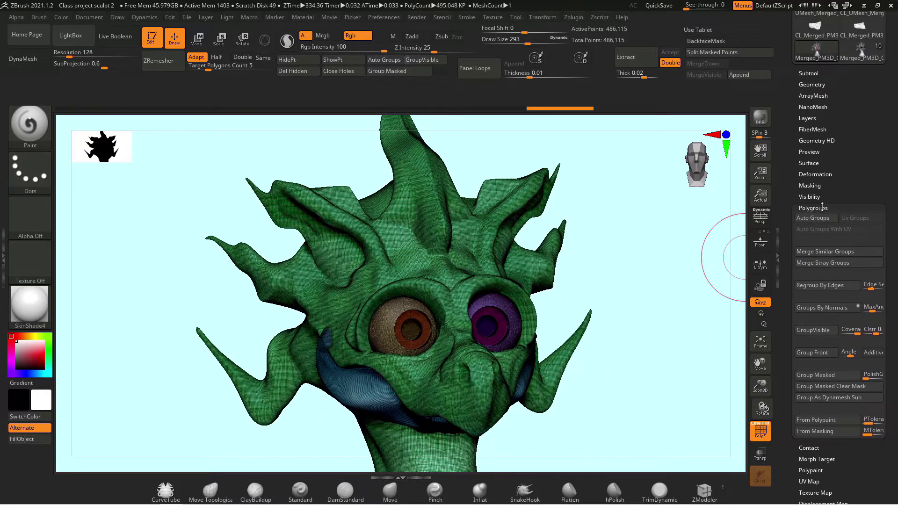
{"action": "left_click", "coordinate": [815, 219]}
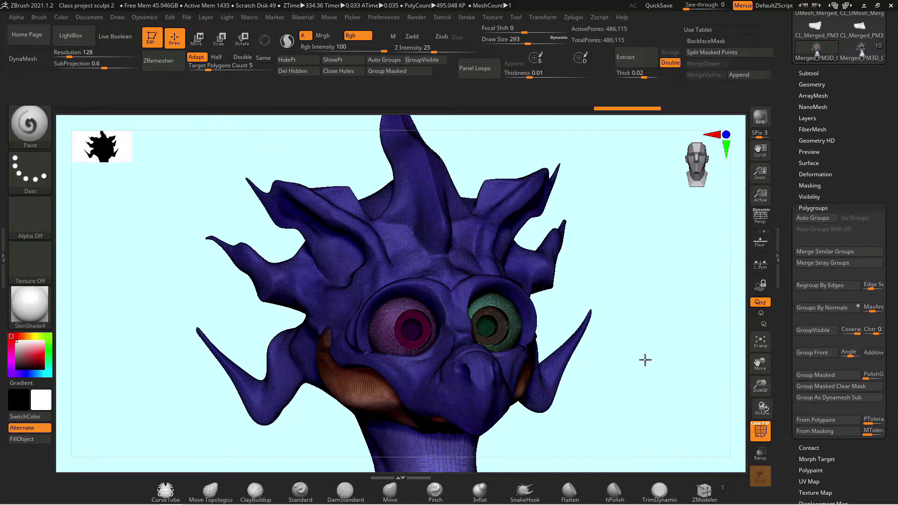
{"action": "mouse_move", "coordinate": [646, 359]}
{"action": "left_mouse_down"}
{"action": "mouse_move", "coordinate": [634, 321]}
{"action": "mouse_move", "coordinate": [660, 323]}
{"action": "mouse_move", "coordinate": [465, 313]}
{"action": "left_mouse_up"}
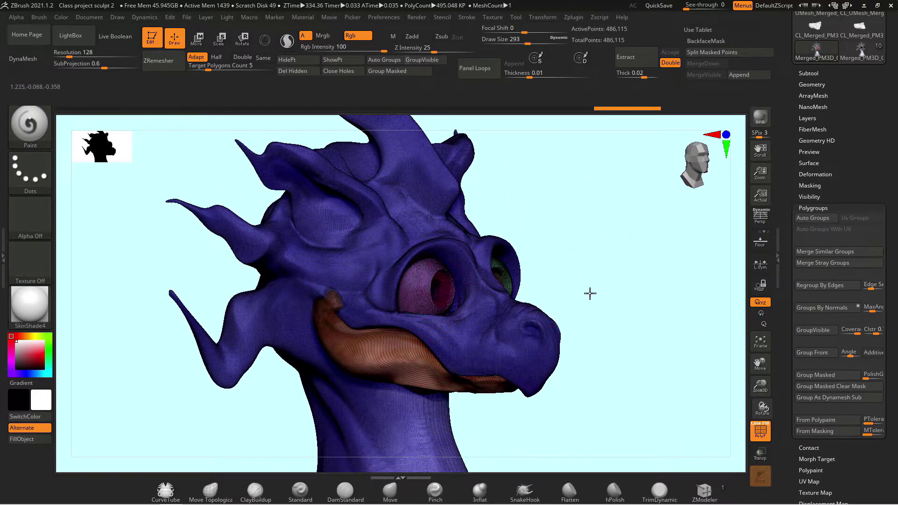
{"action": "left_click_drag", "start_coordinate": [591, 294], "coordinate": [582, 292]}
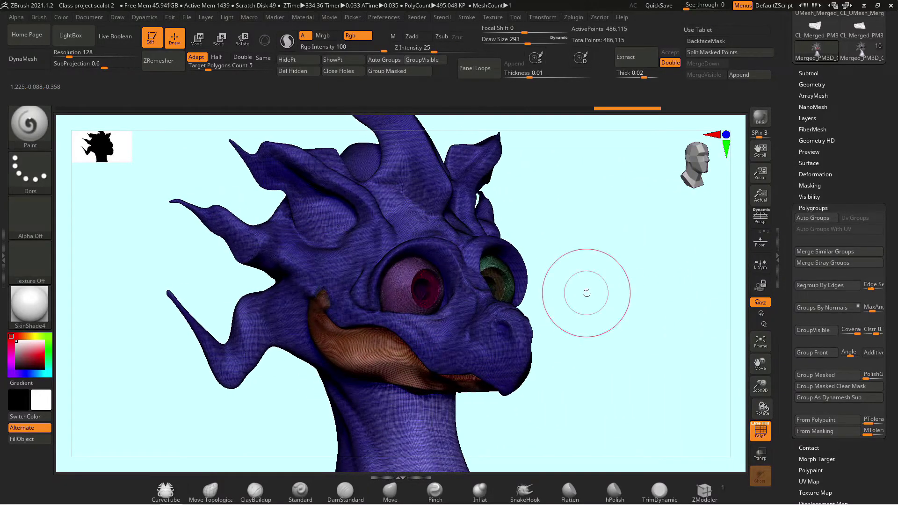
Step: Enable the Polygroups unwrap option in UV Master for the merged dragon
{"action": "left_click", "coordinate": [814, 207]}
{"action": "left_click", "coordinate": [808, 73]}
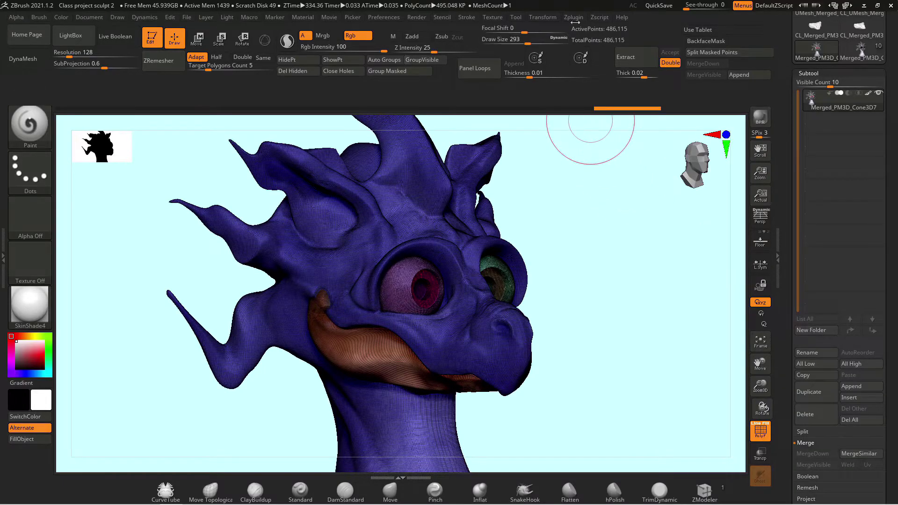
{"action": "left_click", "coordinate": [575, 18]}
{"action": "left_click", "coordinate": [640, 258]}
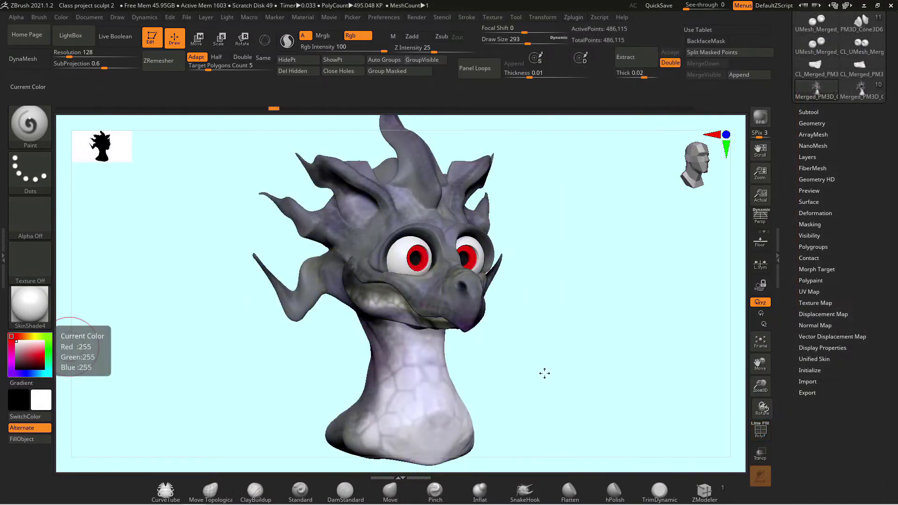
Step: Check the merged dragon's UV map settings and create a working clone with UV Master's Work On Clone
{"action": "left_click_drag", "start_coordinate": [543, 373], "coordinate": [577, 373]}
{"action": "left_click", "coordinate": [813, 292]}
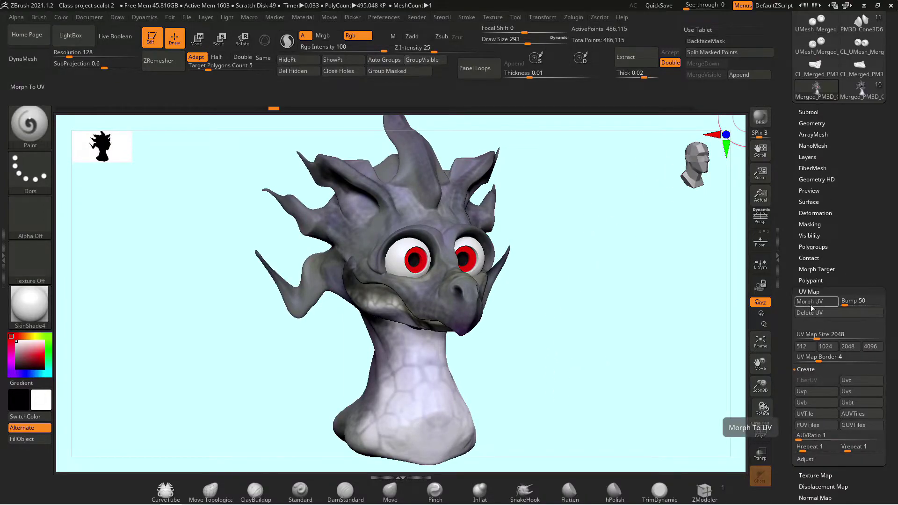
{"action": "left_click", "coordinate": [811, 291]}
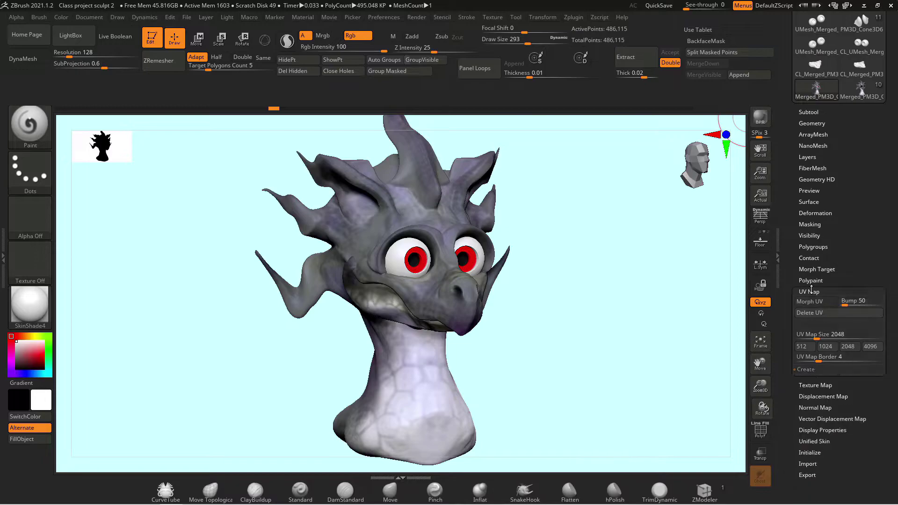
{"action": "left_click", "coordinate": [581, 19]}
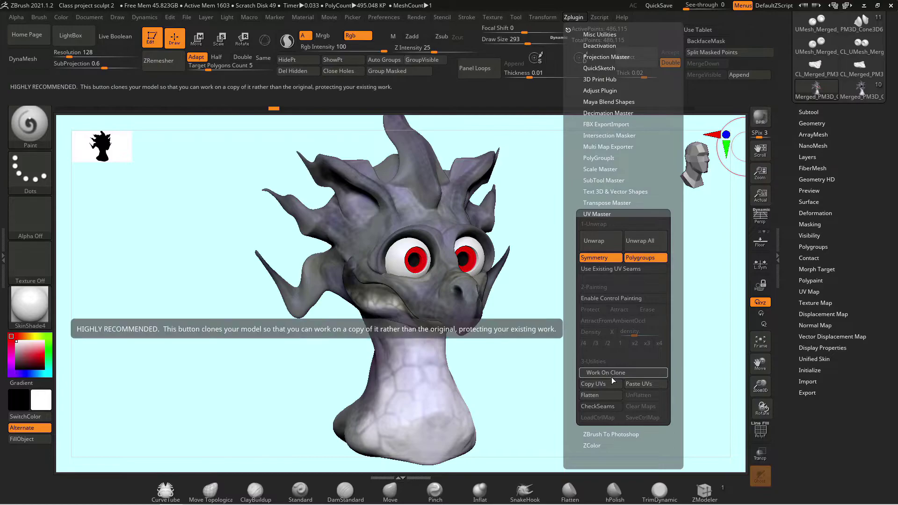
{"action": "left_click", "coordinate": [613, 373]}
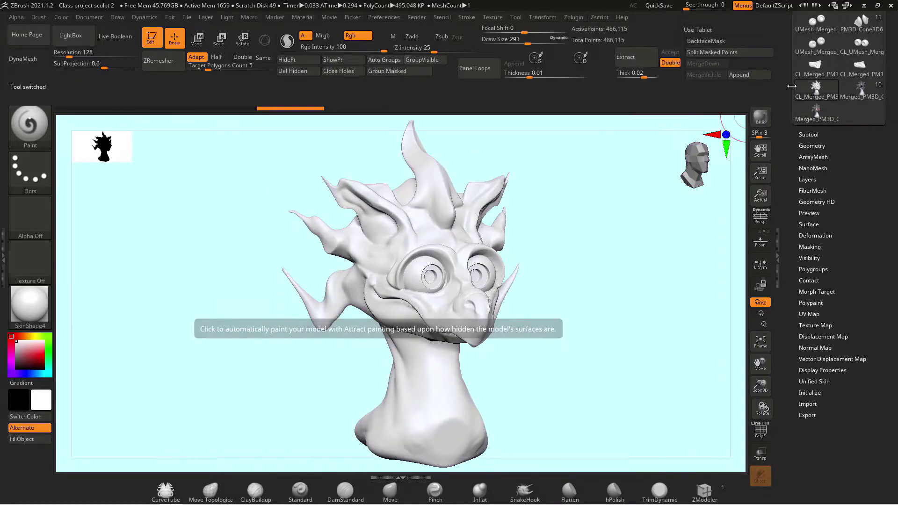
Step: Copy the UVs from the unpainted dragon clone with UV Master
{"action": "mouse_move", "coordinate": [824, 88]}
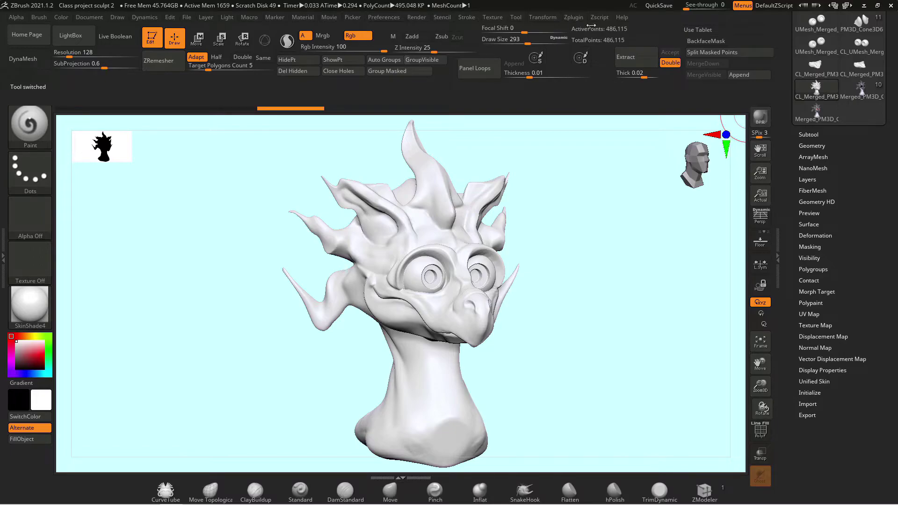
{"action": "left_click", "coordinate": [806, 314]}
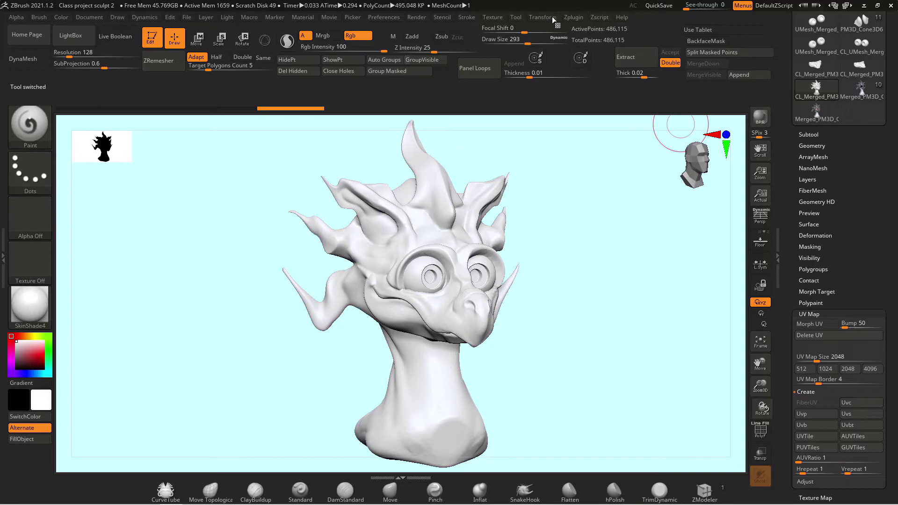
{"action": "left_click", "coordinate": [578, 19]}
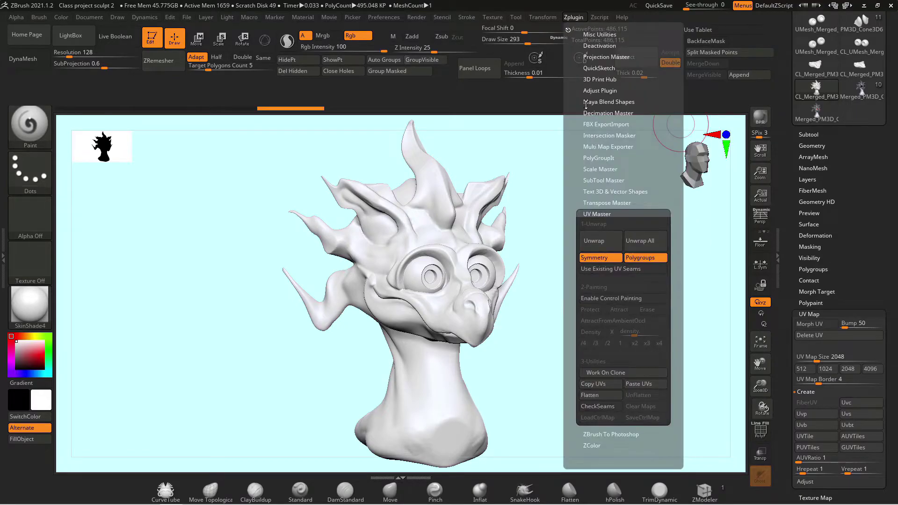
{"action": "left_click", "coordinate": [598, 385]}
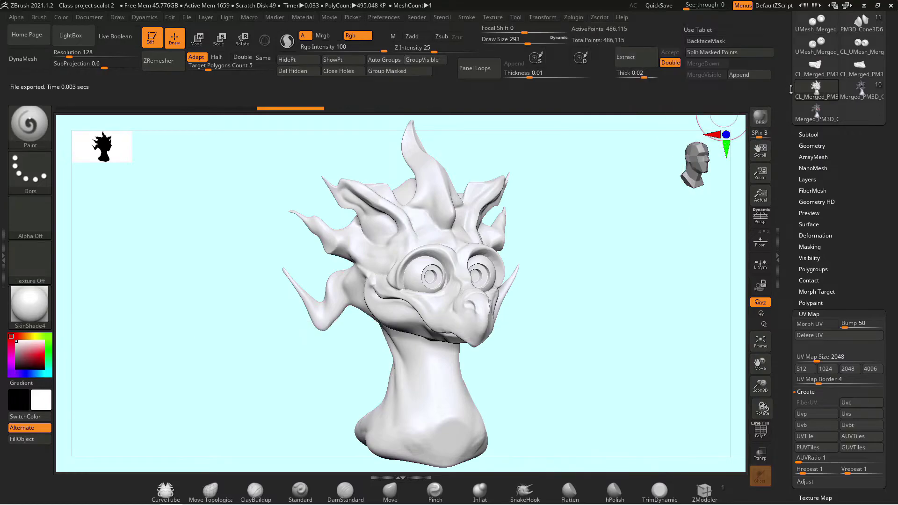
Step: Switch back to the painted merged dragon and paste the copied UVs onto it with UV Master
{"action": "left_click", "coordinate": [816, 113]}
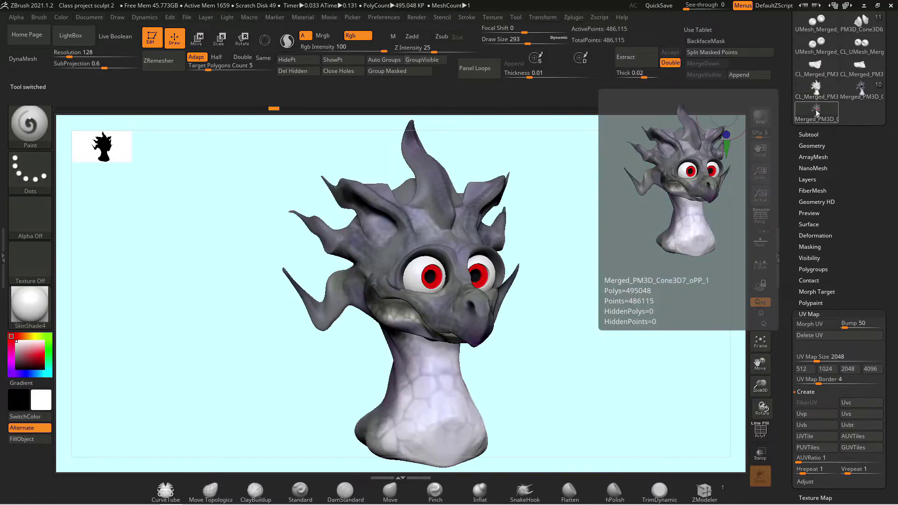
{"action": "left_click", "coordinate": [814, 135]}
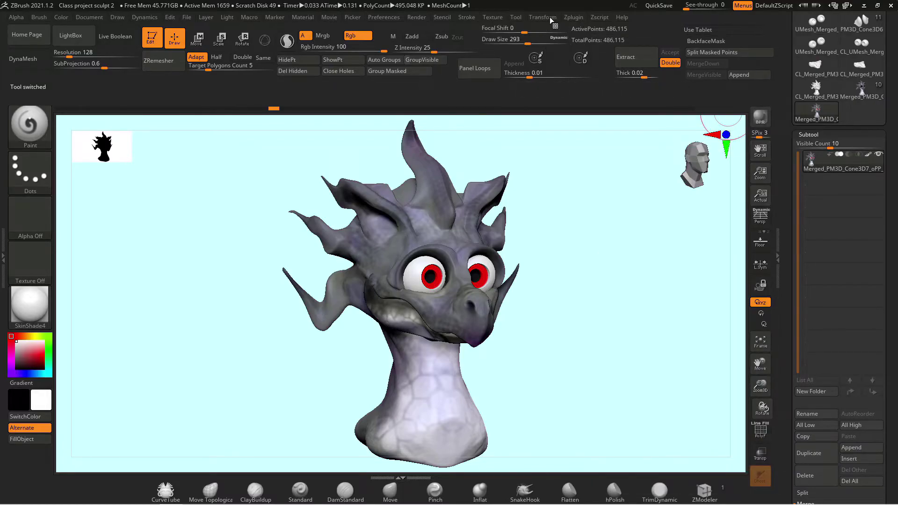
{"action": "left_click", "coordinate": [567, 16]}
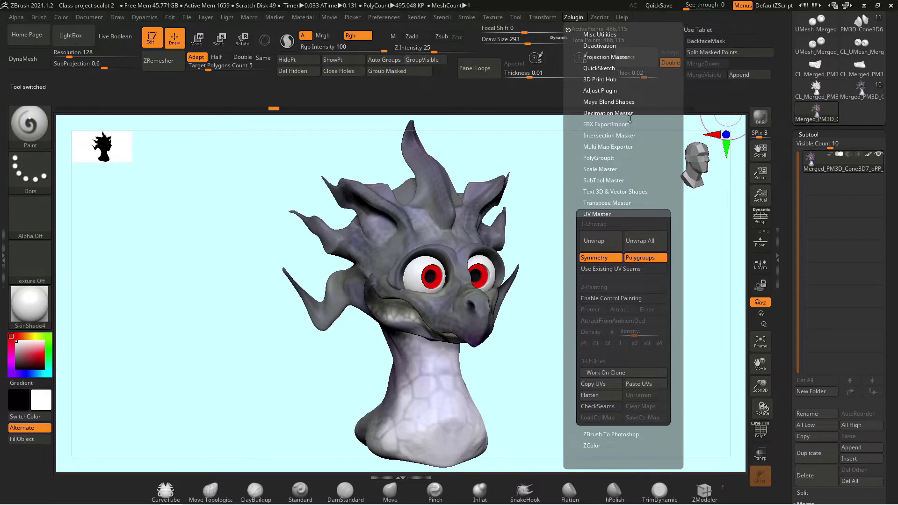
{"action": "left_click", "coordinate": [638, 385]}
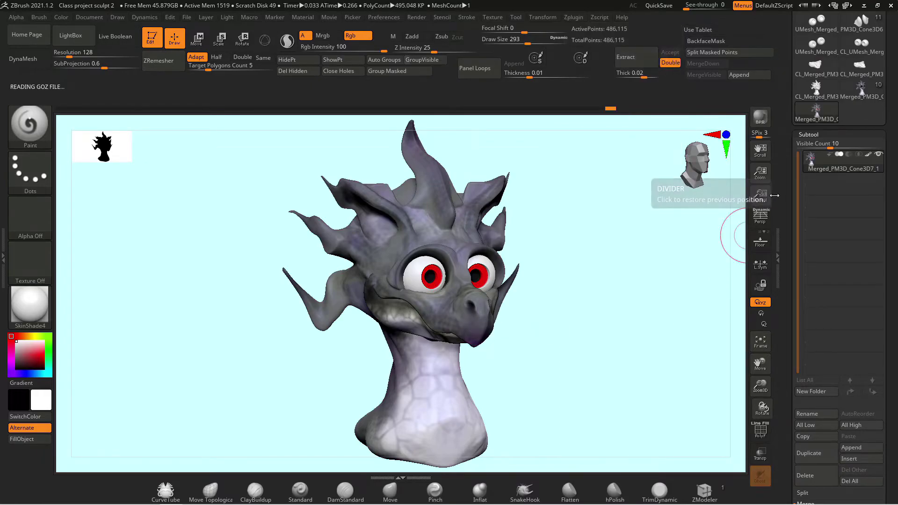
Step: Create a texture map for the merged dragon from its polypaint and preview the resulting map
{"action": "scroll", "coordinate": [897, 239], "scroll_direction": "down", "scroll_amount": 10}
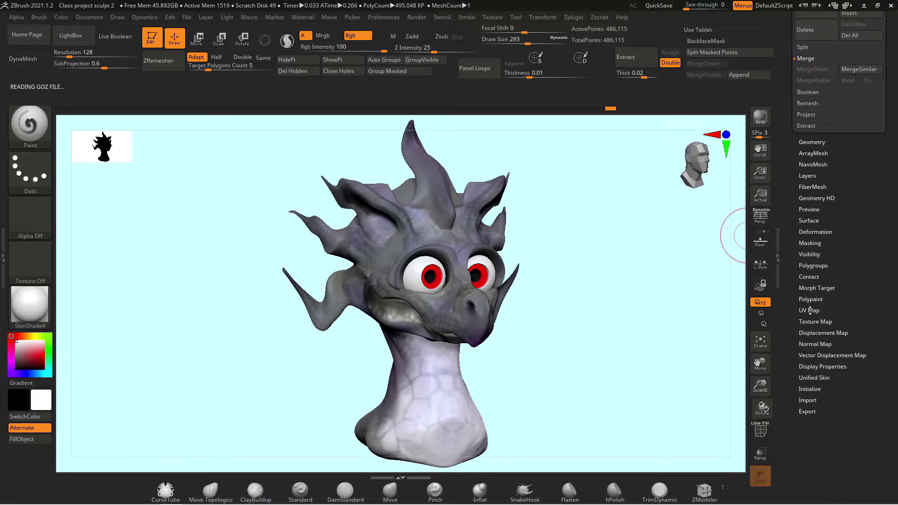
{"action": "left_click", "coordinate": [811, 311]}
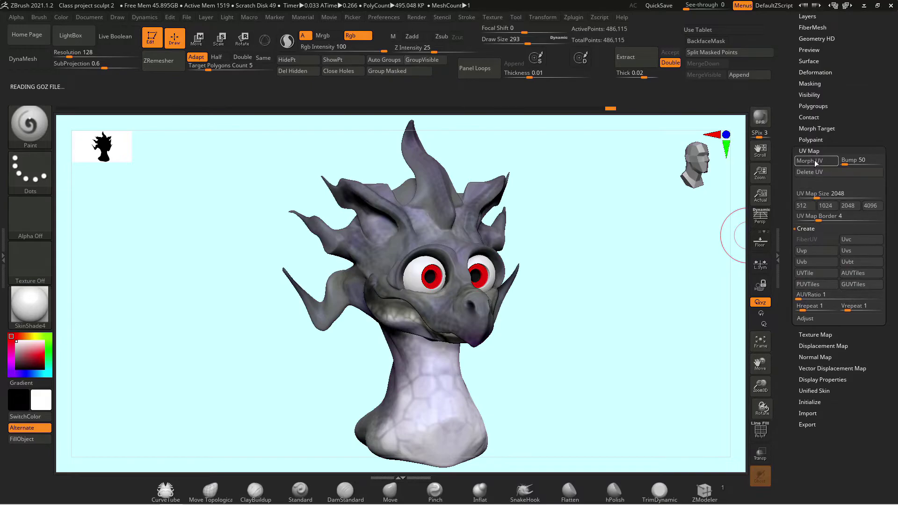
{"action": "left_click", "coordinate": [812, 149]}
{"action": "left_click", "coordinate": [813, 161]}
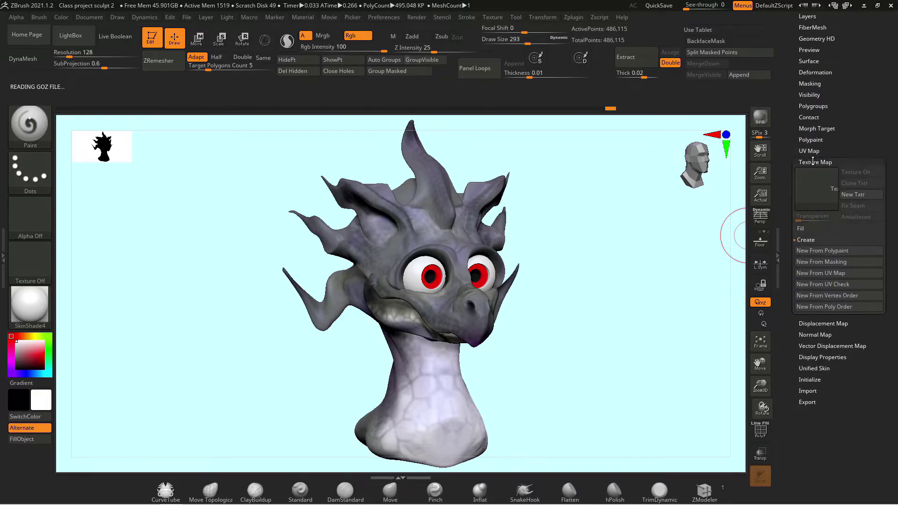
{"action": "left_click", "coordinate": [866, 195]}
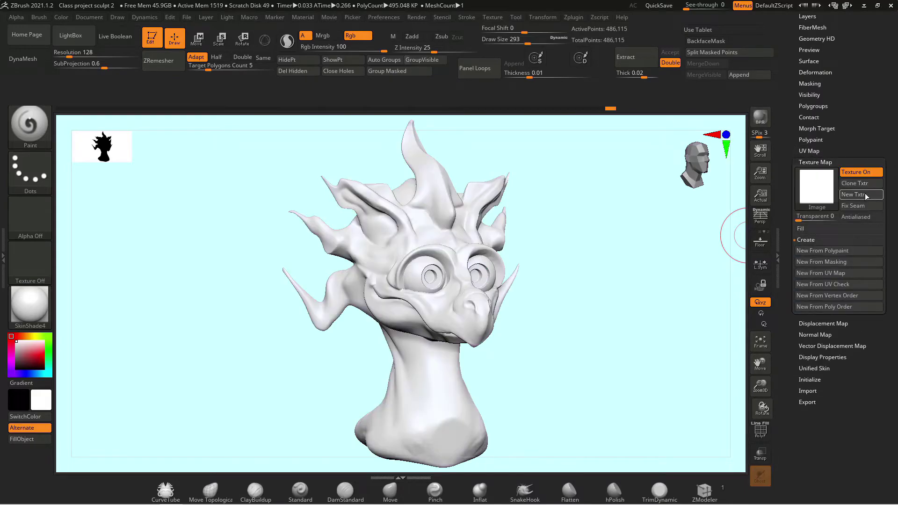
{"action": "left_click", "coordinate": [816, 252]}
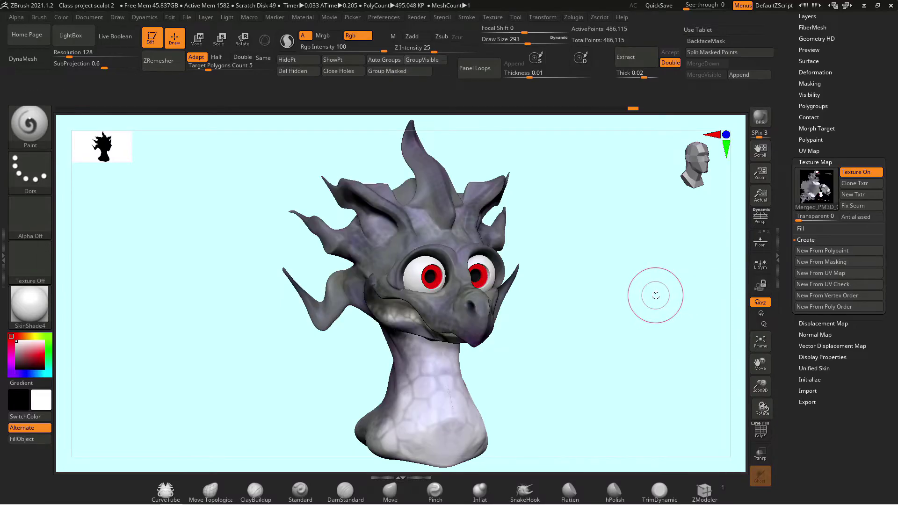
{"action": "mouse_move", "coordinate": [816, 182]}
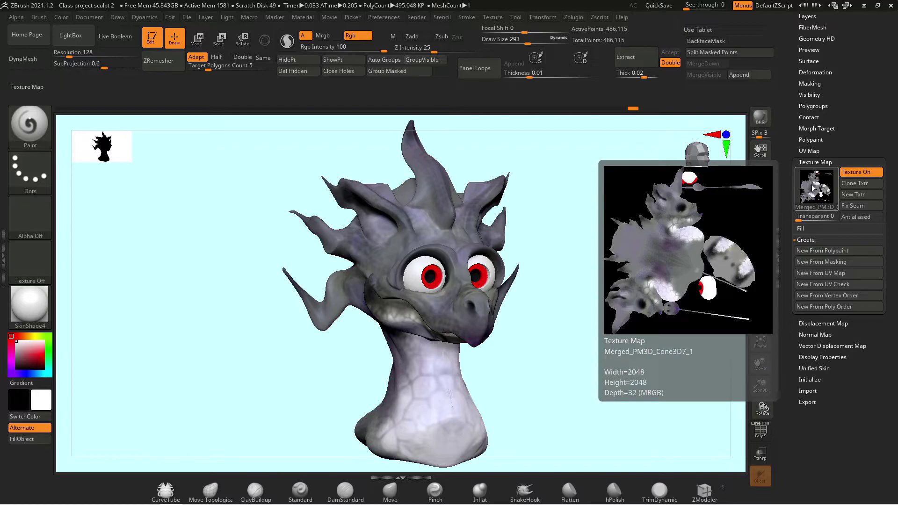
{"action": "left_click_drag", "start_coordinate": [634, 301], "coordinate": [597, 316]}
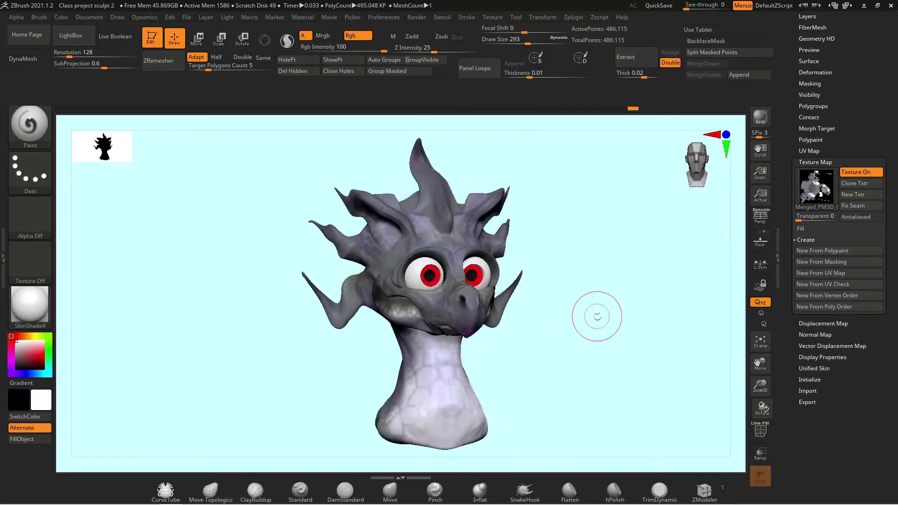
Step: Clone the dragon's texture map and export it to the Class Project folder in PNG format as dragon Textures 3.png
{"action": "left_click", "coordinate": [865, 186]}
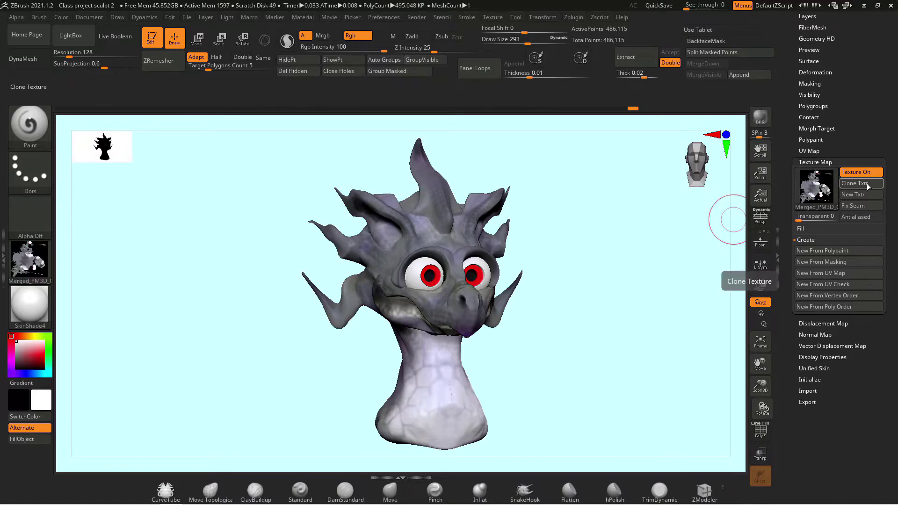
{"action": "left_click", "coordinate": [37, 260]}
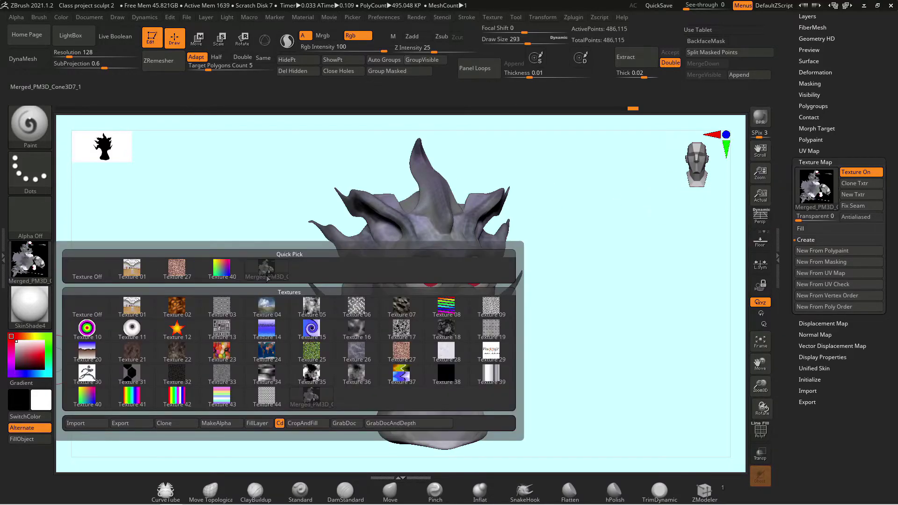
{"action": "left_click", "coordinate": [126, 423]}
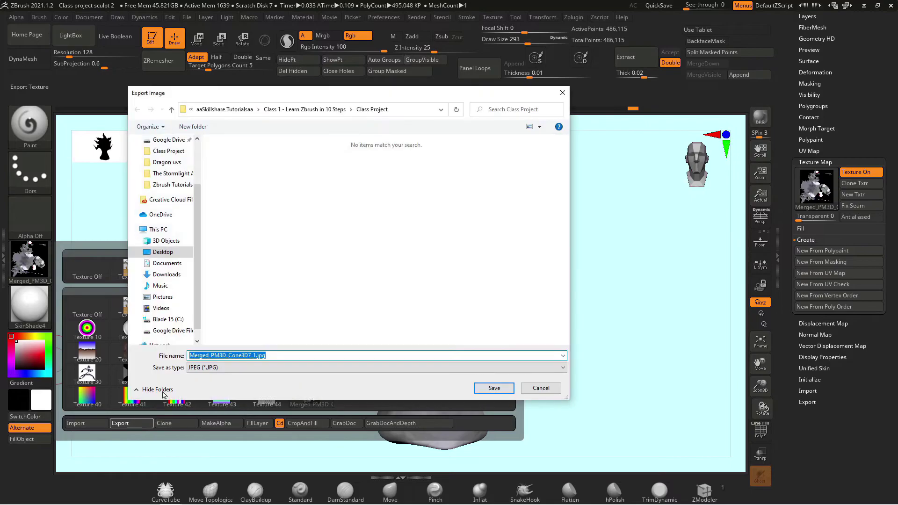
{"action": "left_click", "coordinate": [243, 368]}
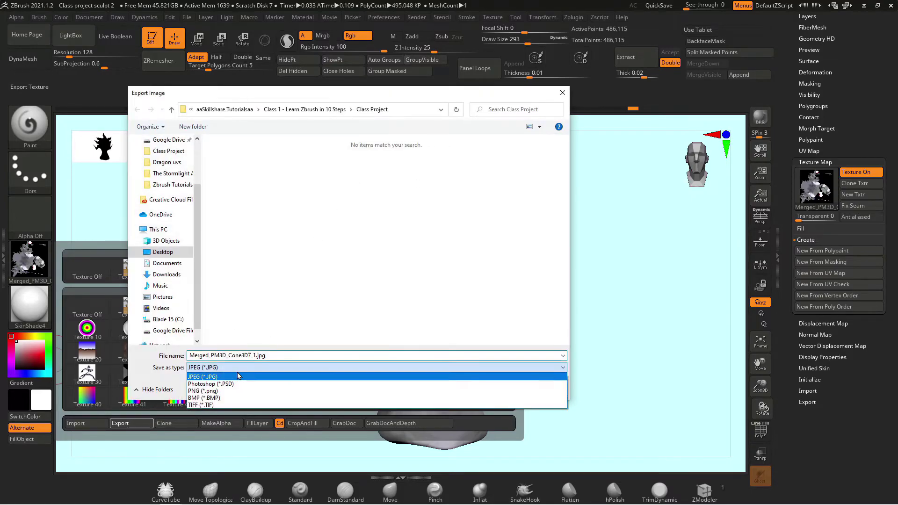
{"action": "left_click", "coordinate": [229, 381]}
{"action": "left_click", "coordinate": [388, 187]}
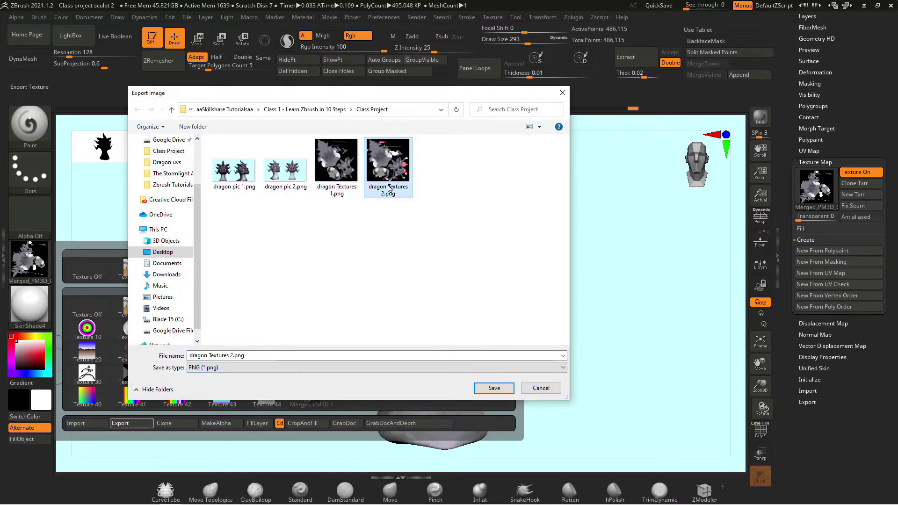
{"action": "double_click", "coordinate": [231, 356]}
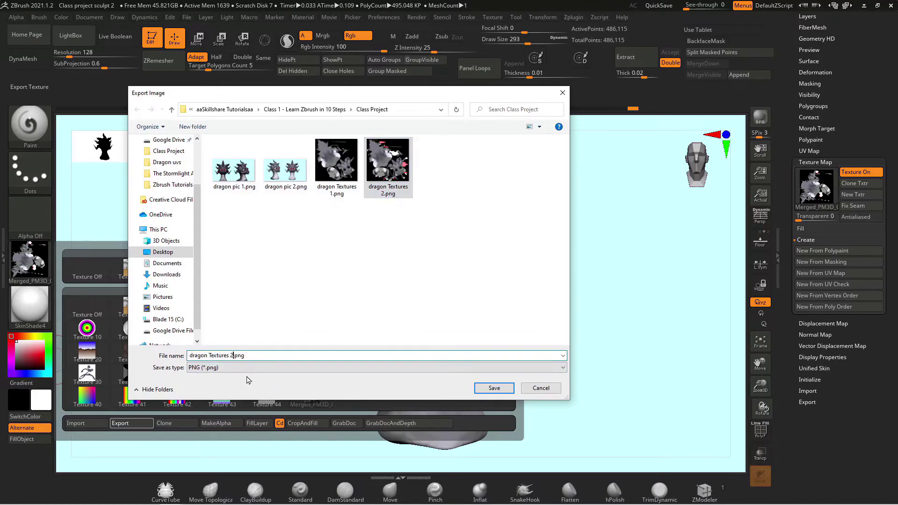
{"action": "key", "text": "BackSpace"}
{"action": "type", "text": "3"}
{"action": "key", "text": "Return"}
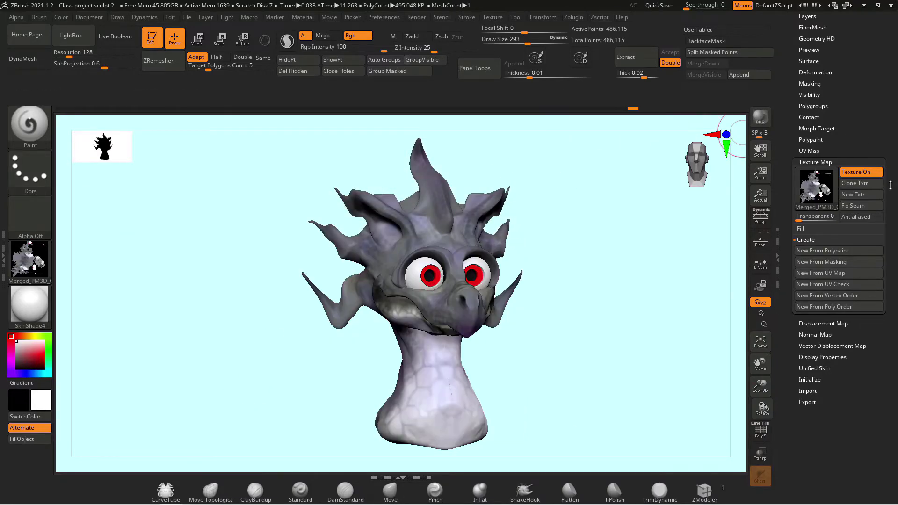
Step: Export the textured merged dragon tool as an OBJ model
{"action": "left_click_drag", "start_coordinate": [897, 152], "coordinate": [896, 266]}
{"action": "left_click", "coordinate": [809, 329]}
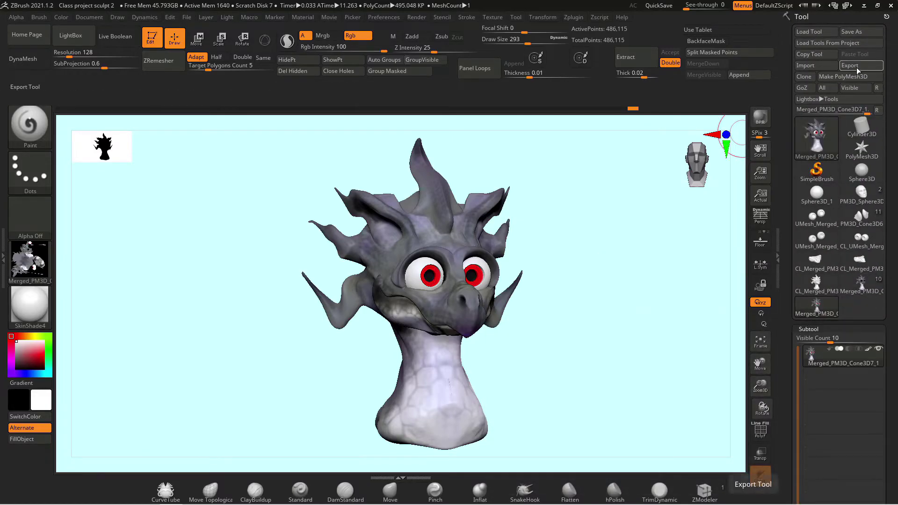
{"action": "left_click", "coordinate": [860, 68]}
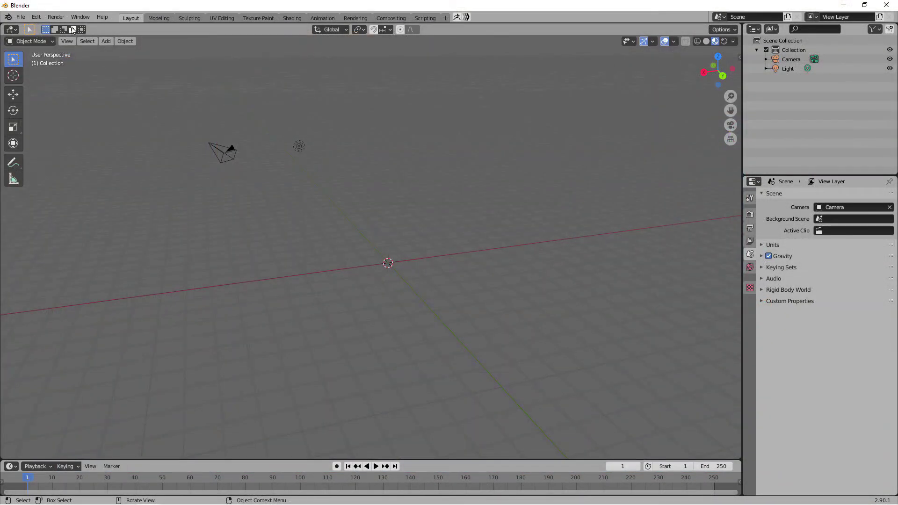
Step: Switch to Blender and import Dragon 2.obj from the Class Project folder as a Wavefront object
{"action": "left_click", "coordinate": [21, 17]}
{"action": "mouse_move", "coordinate": [26, 145]}
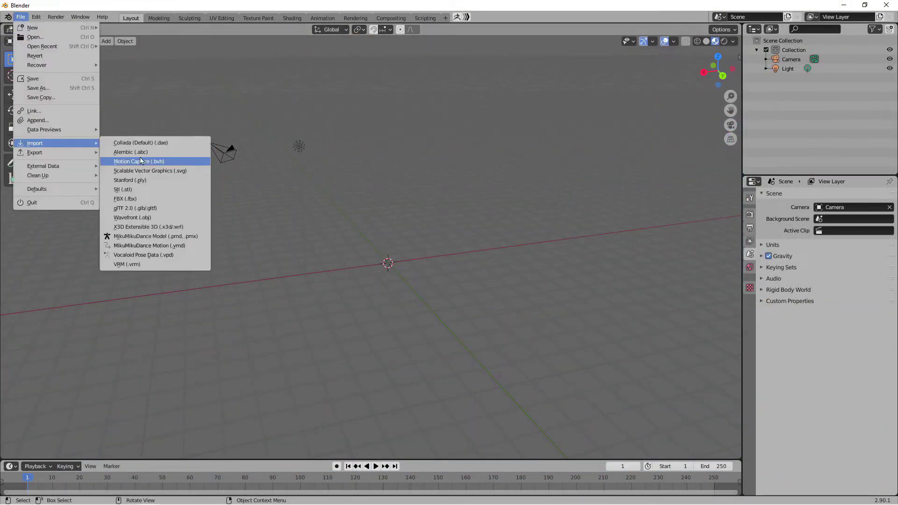
{"action": "left_click", "coordinate": [143, 218]}
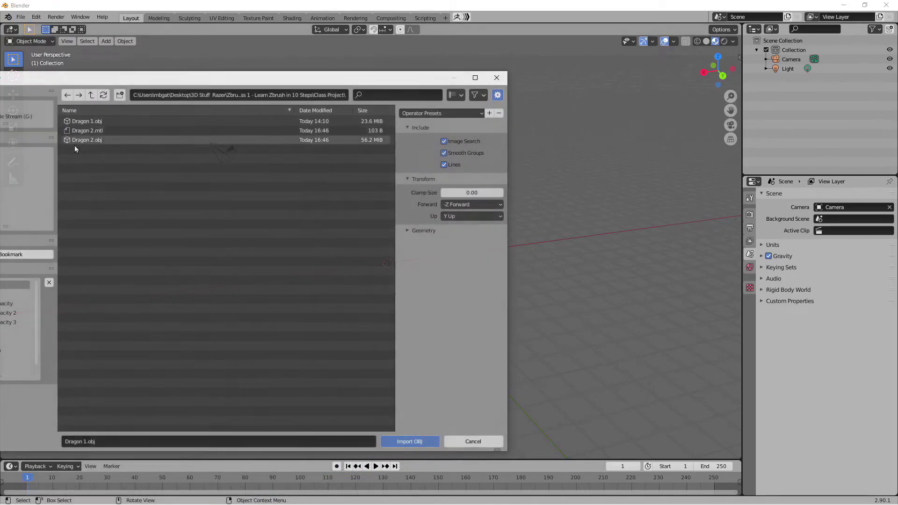
{"action": "left_click", "coordinate": [79, 140]}
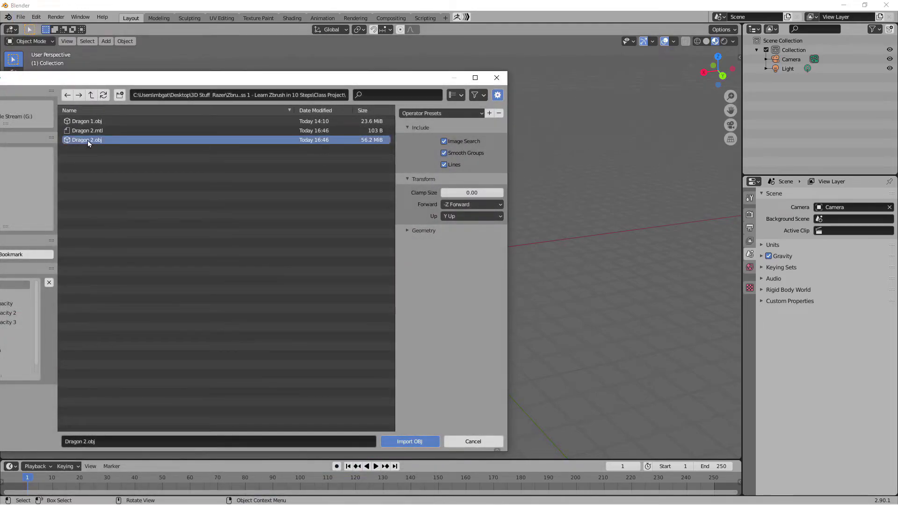
{"action": "double_click", "coordinate": [88, 141]}
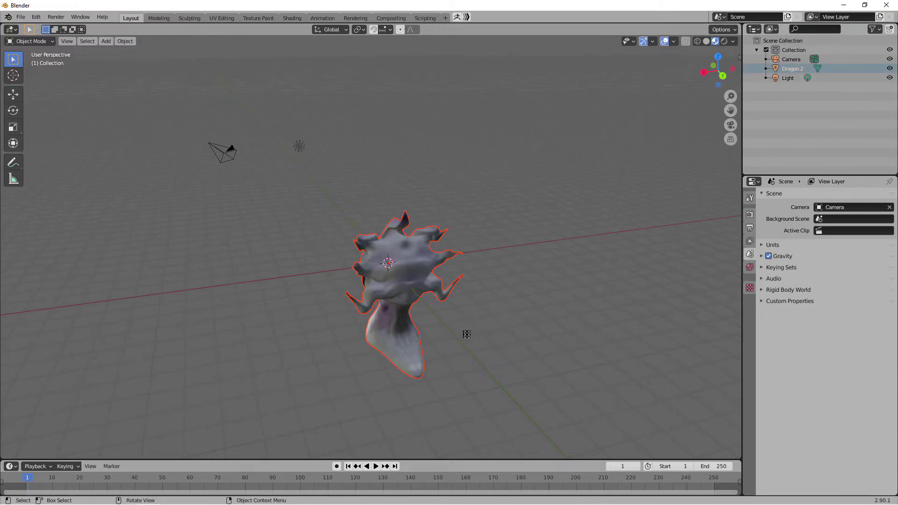
Step: Examine the texture on the imported dragon's face, horns and neck from several angles
{"action": "middle_click_drag", "start_coordinate": [467, 334], "coordinate": [510, 318]}
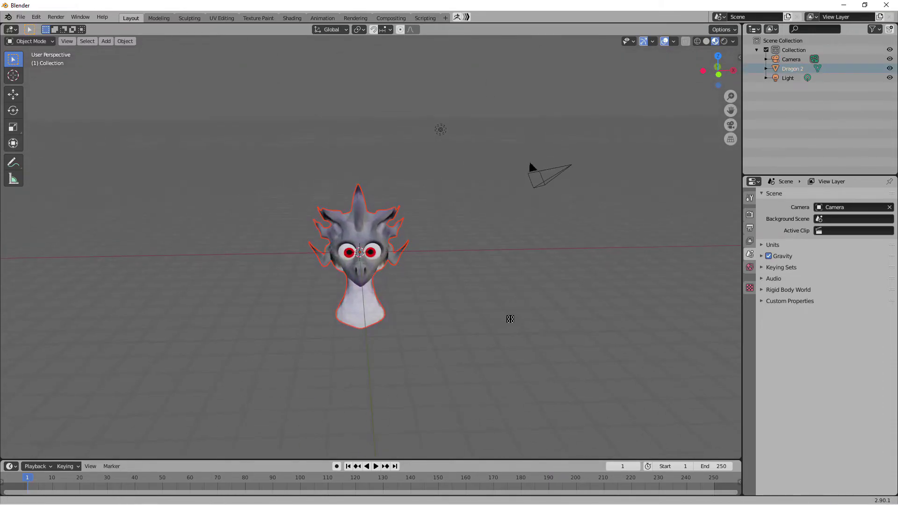
{"action": "scroll", "coordinate": [510, 318], "scroll_direction": "up", "scroll_amount": 5}
{"action": "middle_click_drag", "start_coordinate": [541, 355], "coordinate": [580, 341]}
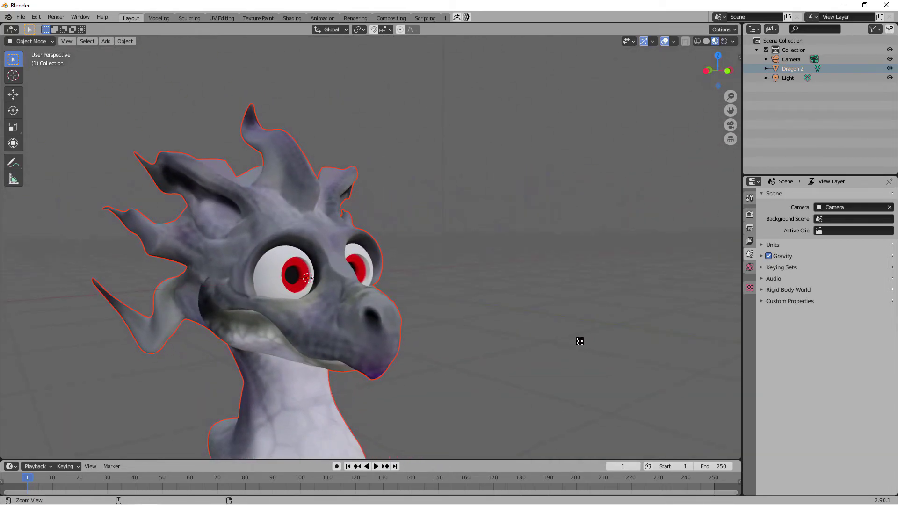
{"action": "scroll", "coordinate": [580, 341], "scroll_direction": "down", "scroll_amount": 5}
{"action": "middle_click_drag", "start_coordinate": [509, 357], "coordinate": [532, 313]}
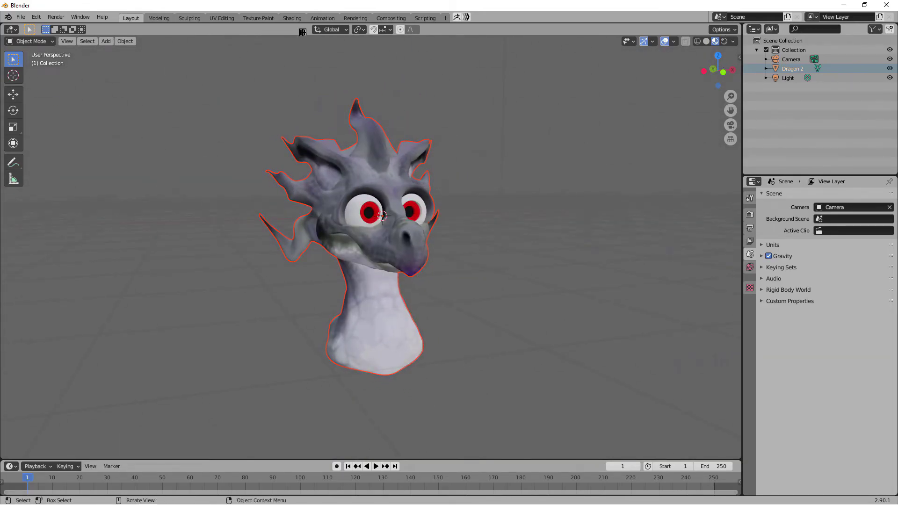
Step: Open the Shading workspace, select the dragon and examine how its image texture connects to the material's Principled BSDF node
{"action": "left_click", "coordinate": [293, 18]}
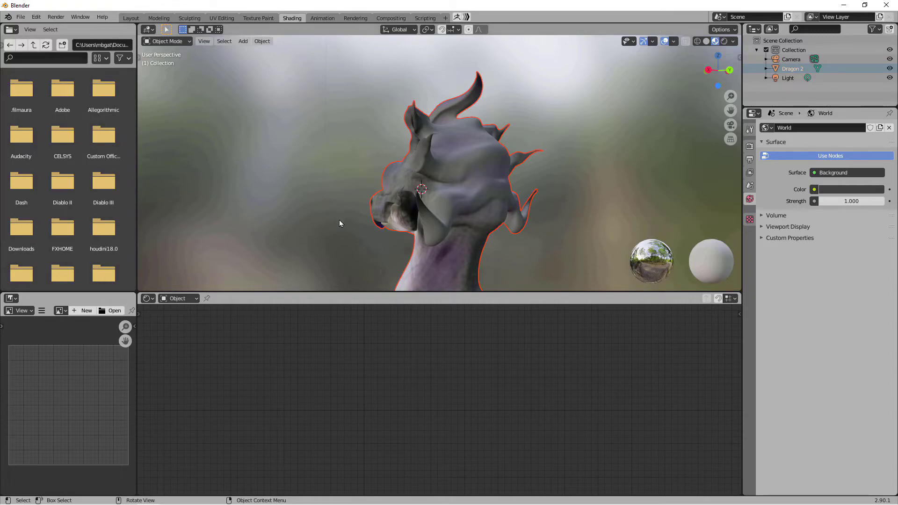
{"action": "middle_click_drag", "start_coordinate": [339, 223], "coordinate": [542, 213]}
{"action": "left_click", "coordinate": [497, 207]}
{"action": "scroll", "coordinate": [445, 358], "scroll_direction": "up", "scroll_amount": 5}
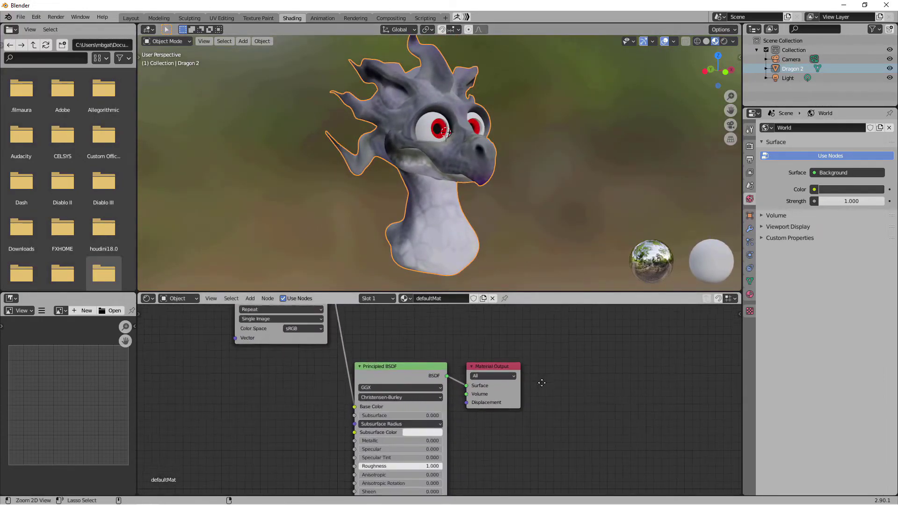
{"action": "middle_click_drag", "start_coordinate": [527, 416], "coordinate": [539, 457]}
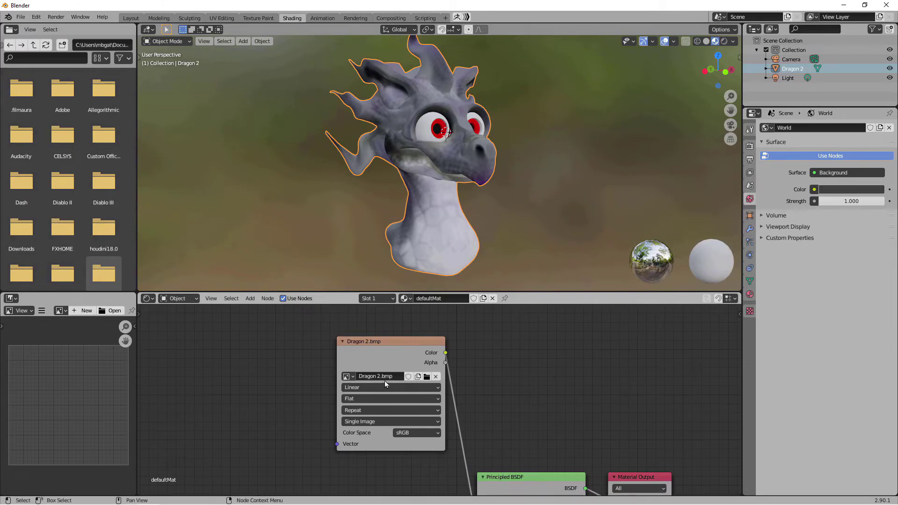
{"action": "middle_click_drag", "start_coordinate": [505, 392], "coordinate": [425, 369]}
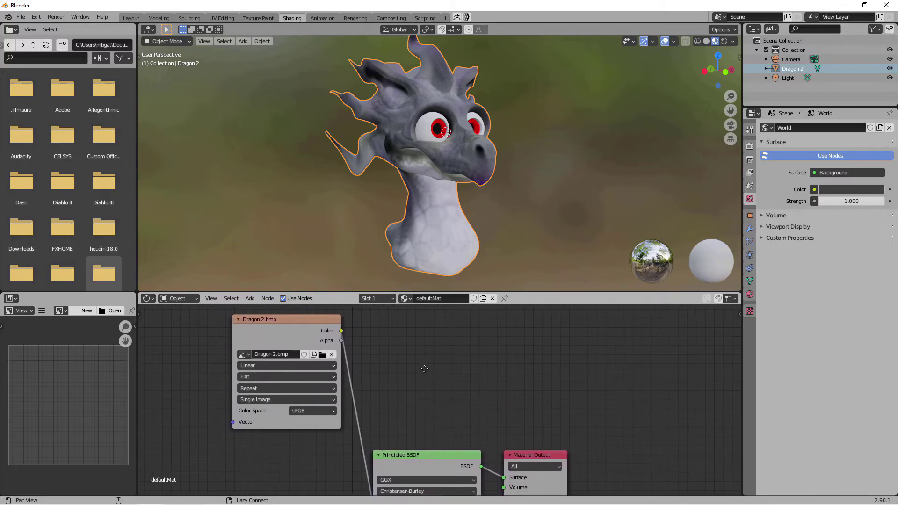